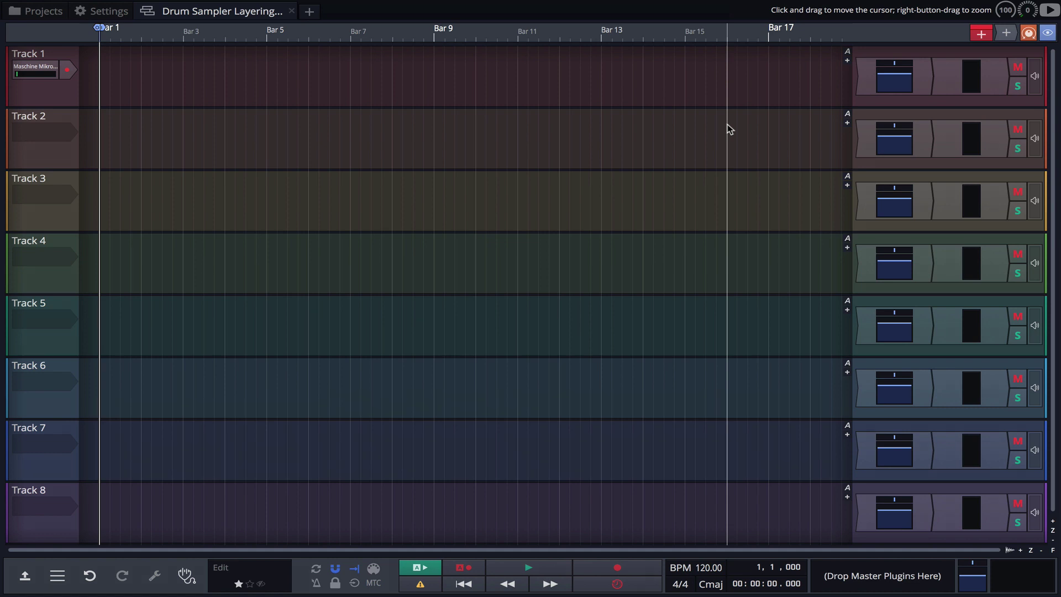
Insert a Drum Sampler from Waveform Plugins on Track 1 and move its pad window aside.
left_click_drag(981, 33, 866, 75)
mouse_move(810, 102)
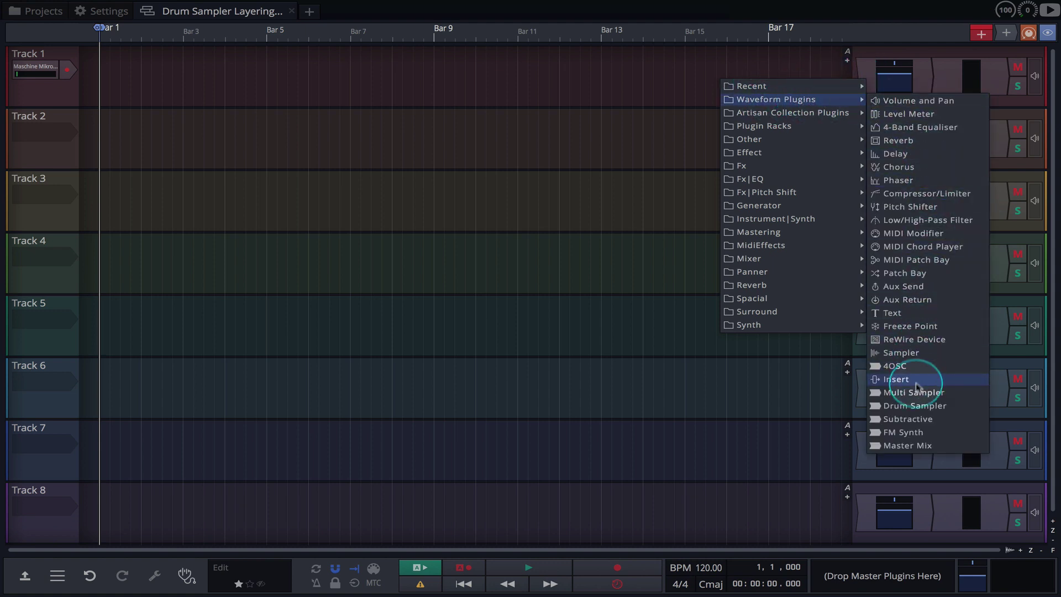
left_click(942, 406)
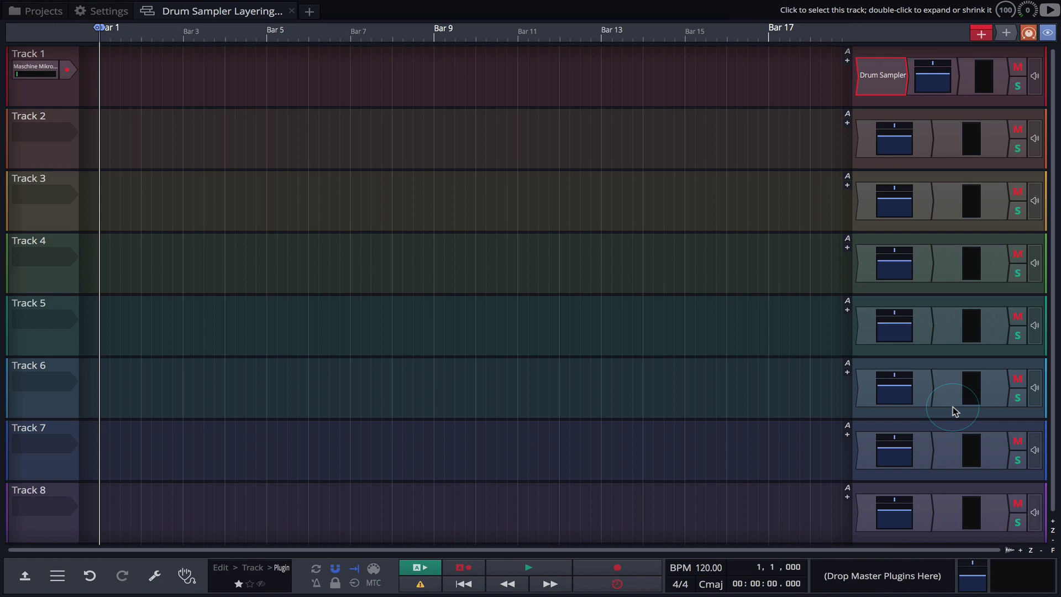
left_click_drag(280, 61, 493, 104)
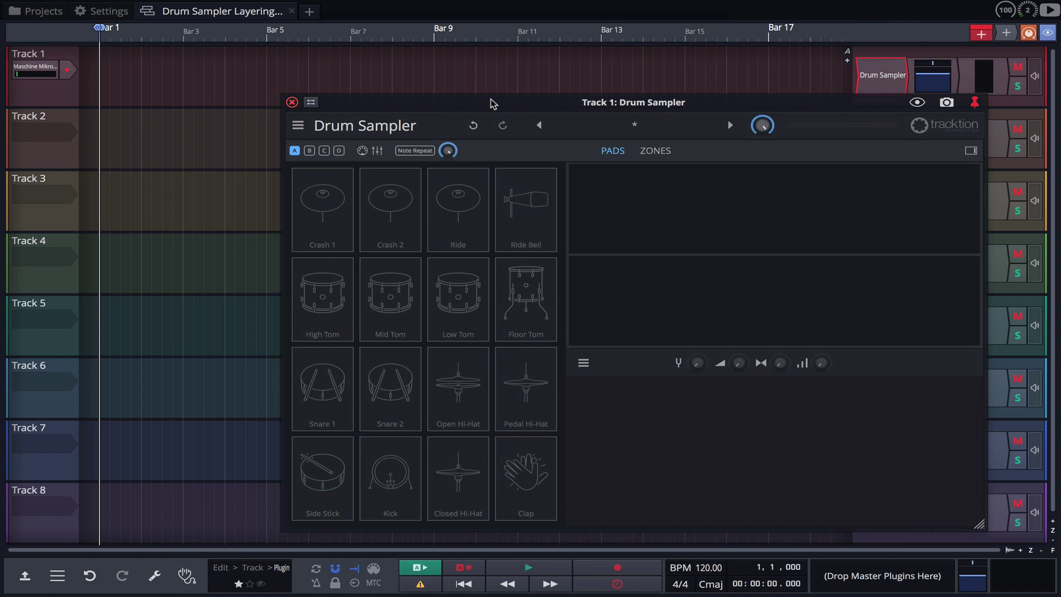
Stack Bd_505_S950 through Bd_909_05_S950 from the 01_BassDrums folder onto the Kick pad.
key("b")
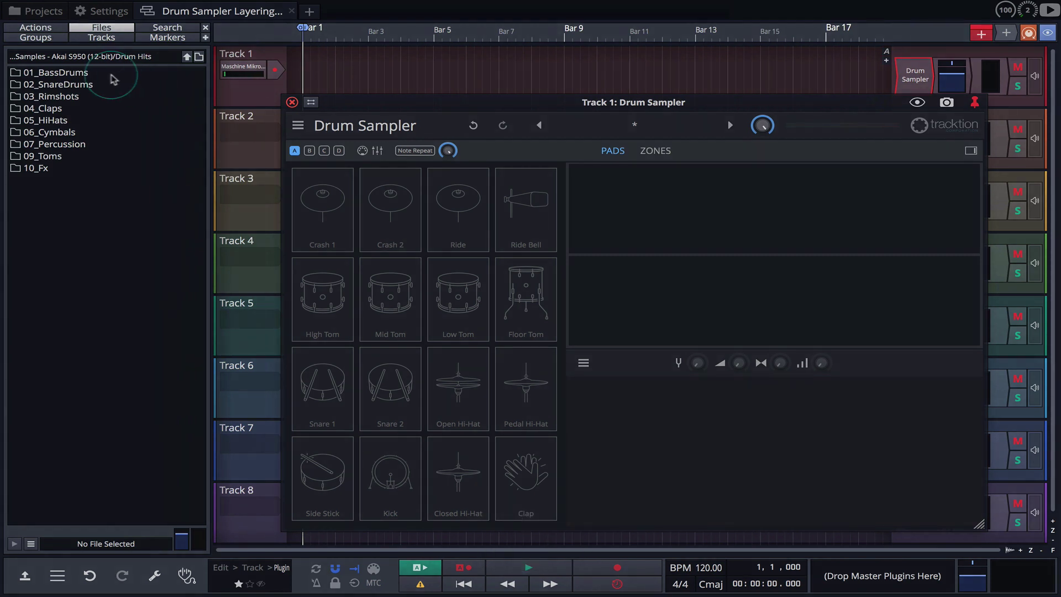
double_click(99, 74)
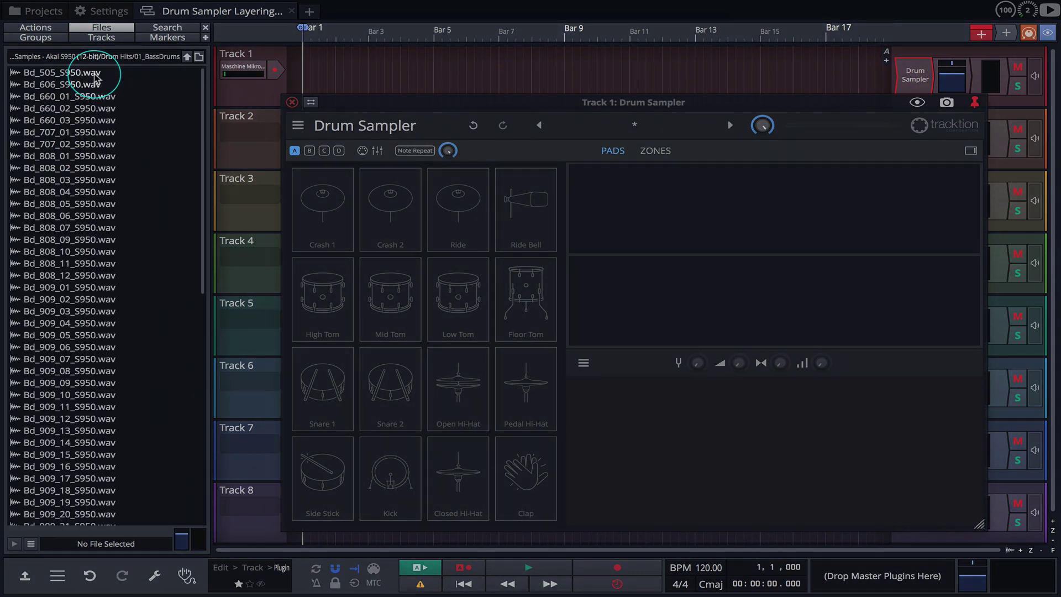
left_click(97, 73, "shift")
left_click(67, 333, "shift")
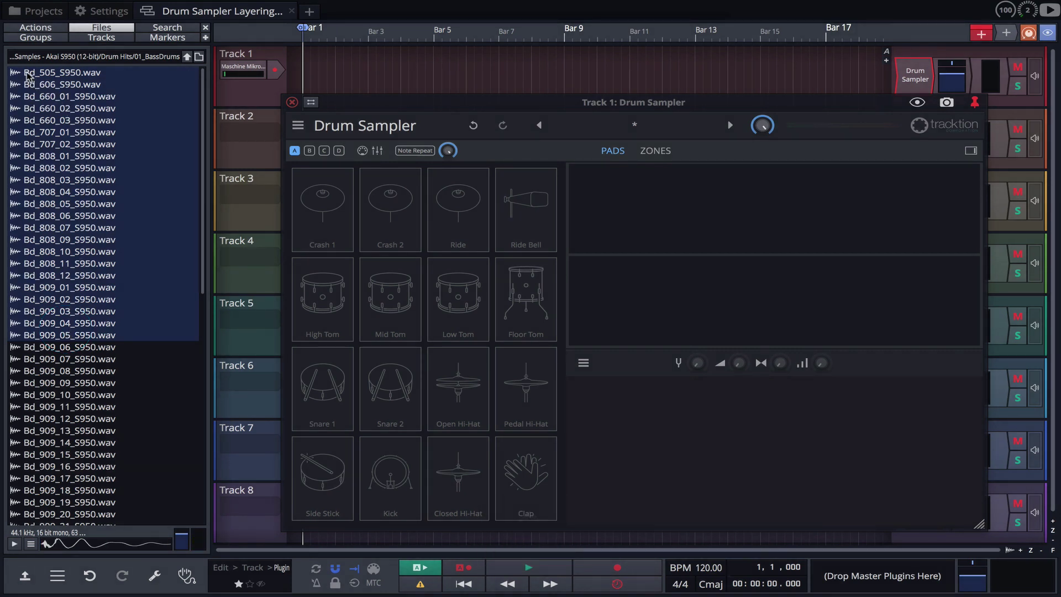
left_click_drag(27, 76, 375, 463)
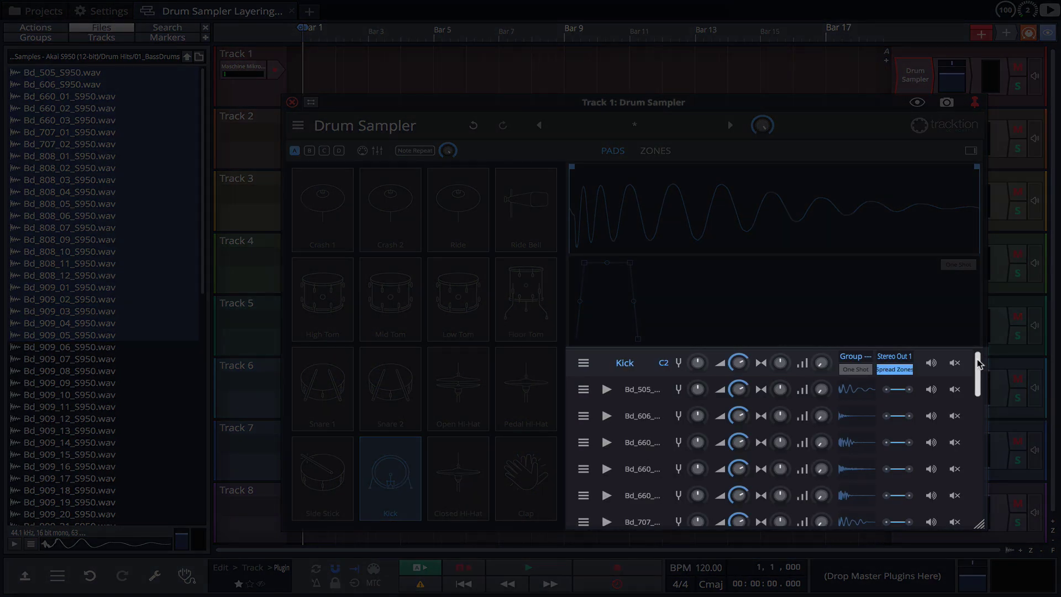
left_click_drag(978, 362, 978, 397)
left_click_drag(978, 397, 977, 401)
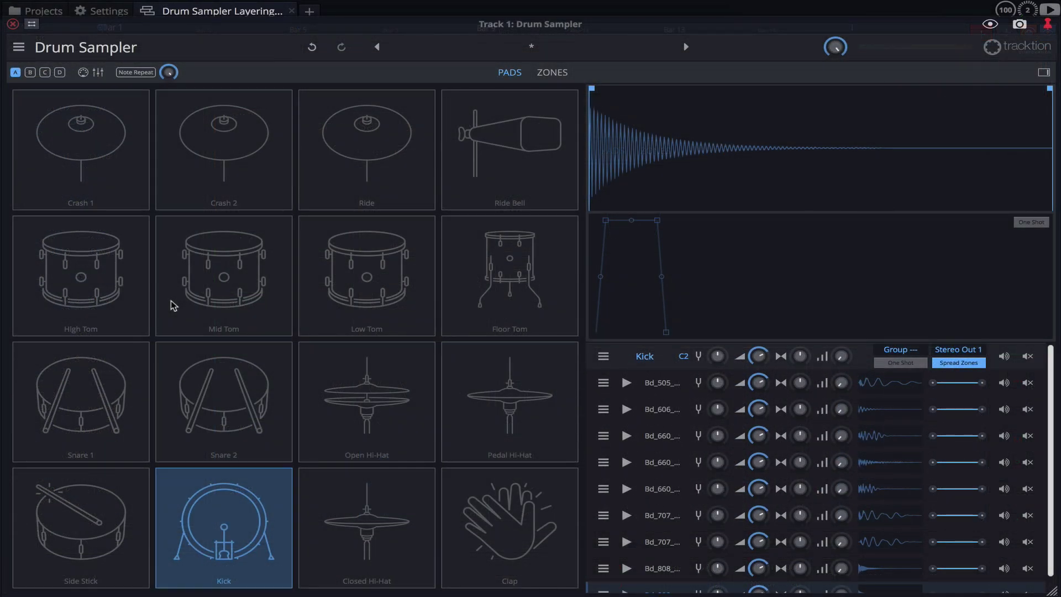
Set the sampler's 'Select sound layer on note on' option to Round Robin.
left_click(19, 47)
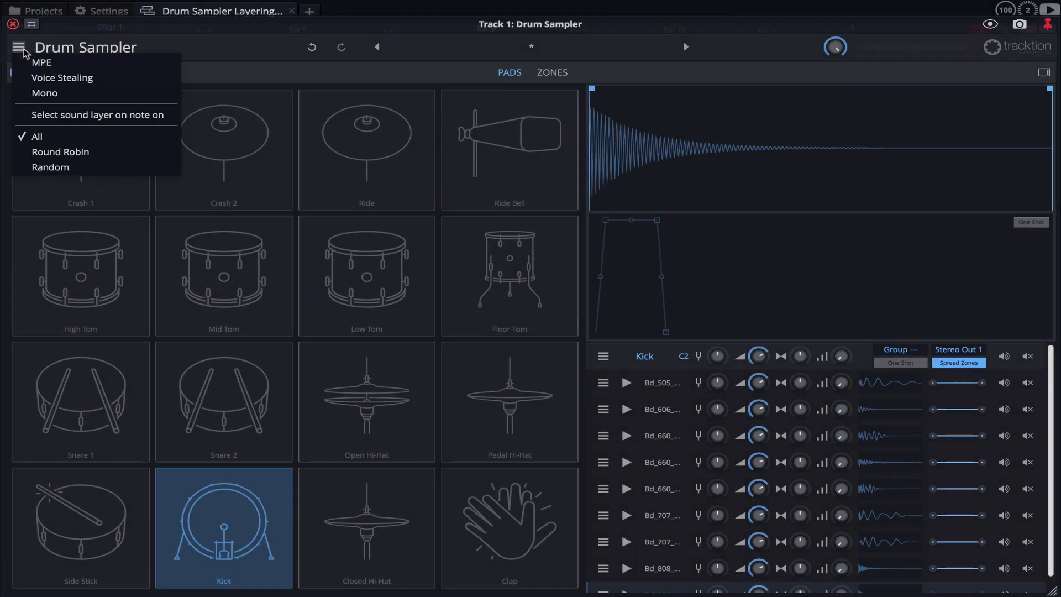
left_click(24, 50)
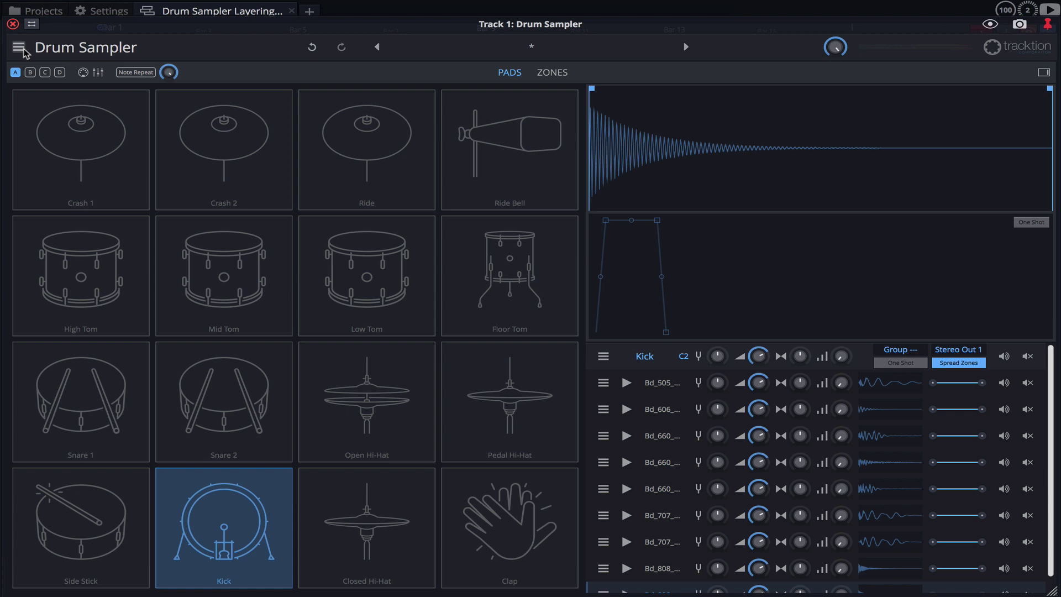
left_click(19, 48)
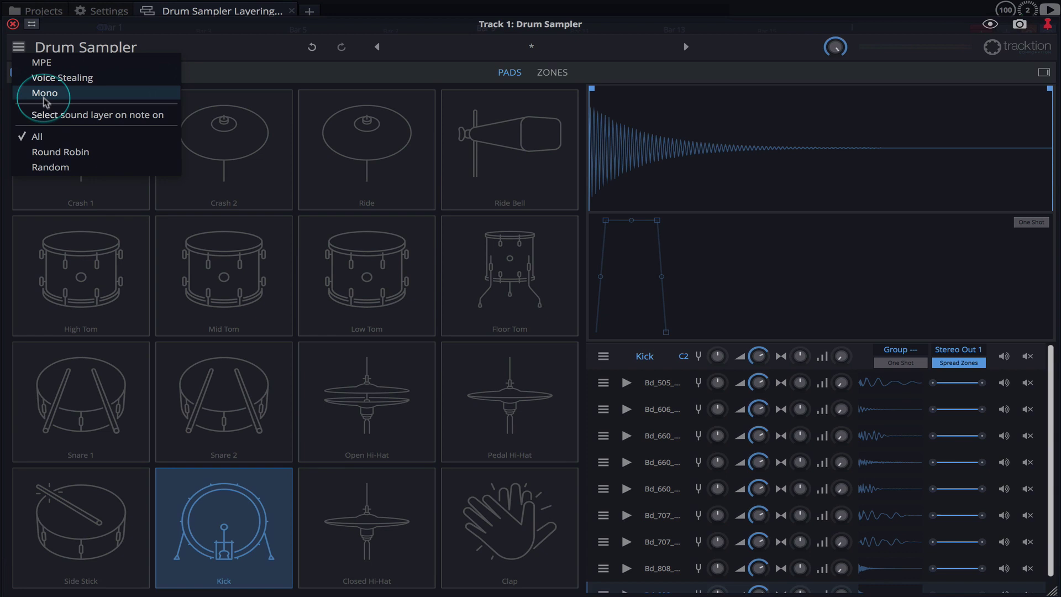
left_click(44, 150)
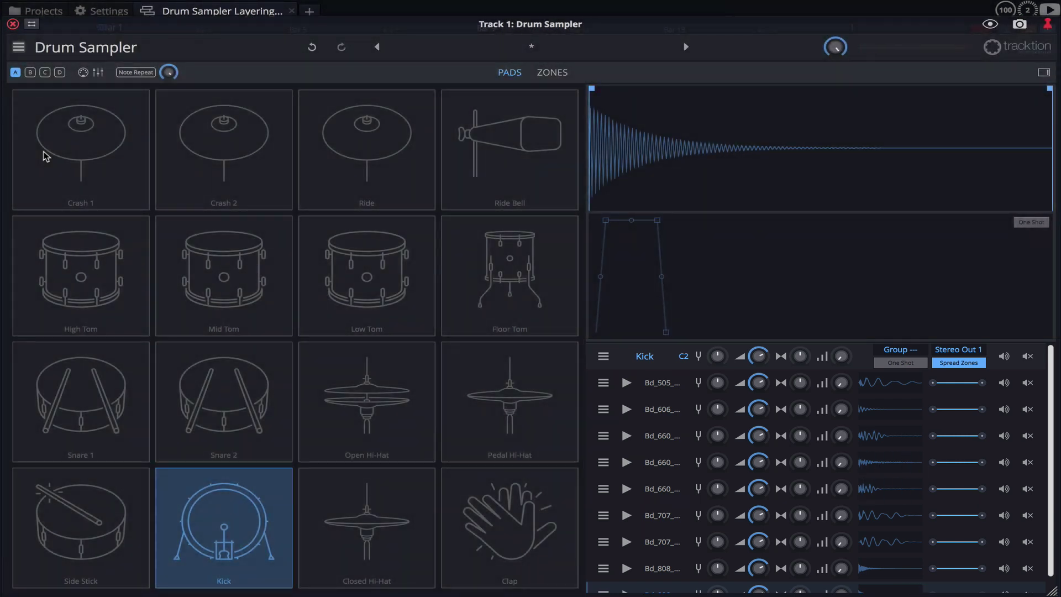
Switch the sampler's 'Select sound layer on note on' option to Random.
left_click(19, 47)
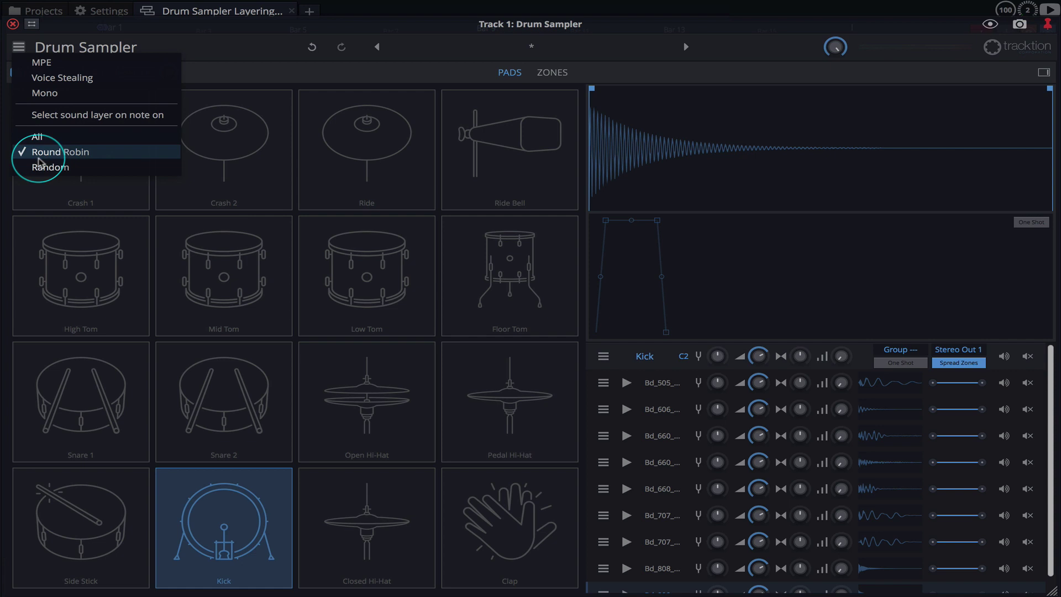
left_click(49, 167)
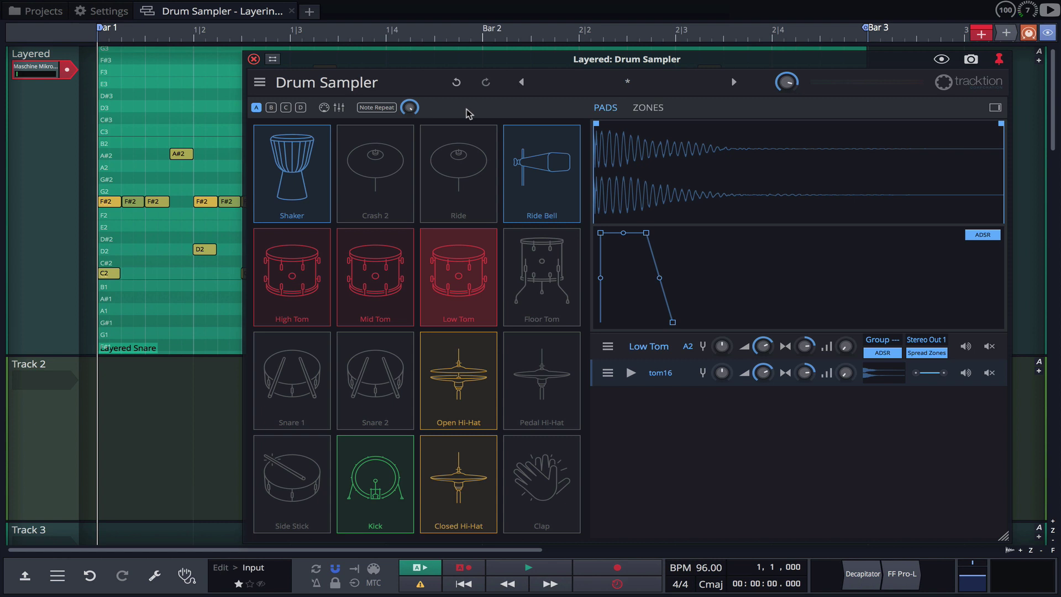
Confirm the layer mode is All, then show the Layered Snare folder in the Files browser.
left_click(260, 83)
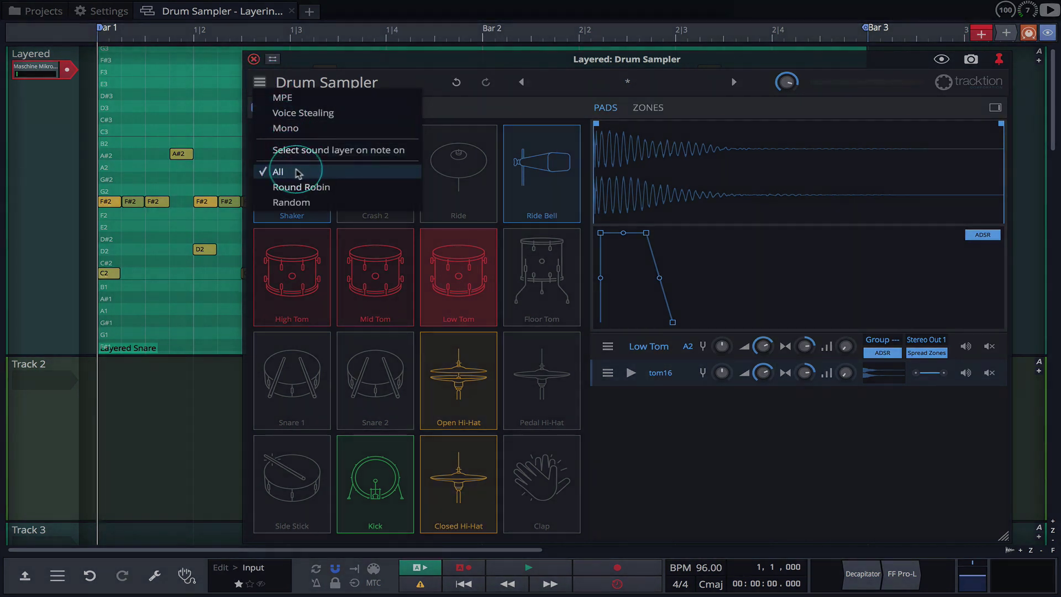
left_click(533, 111)
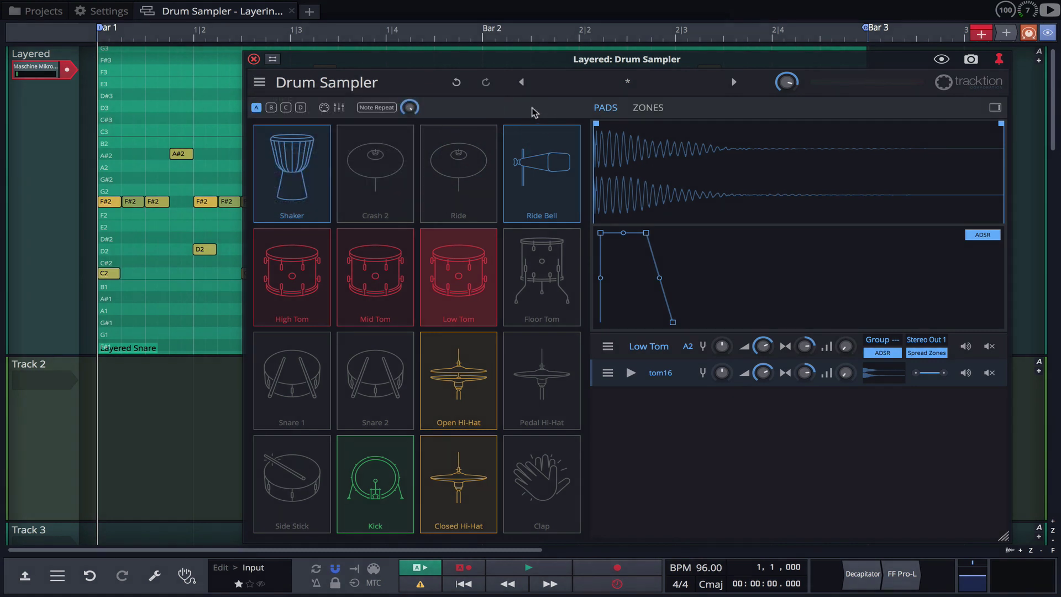
key("b")
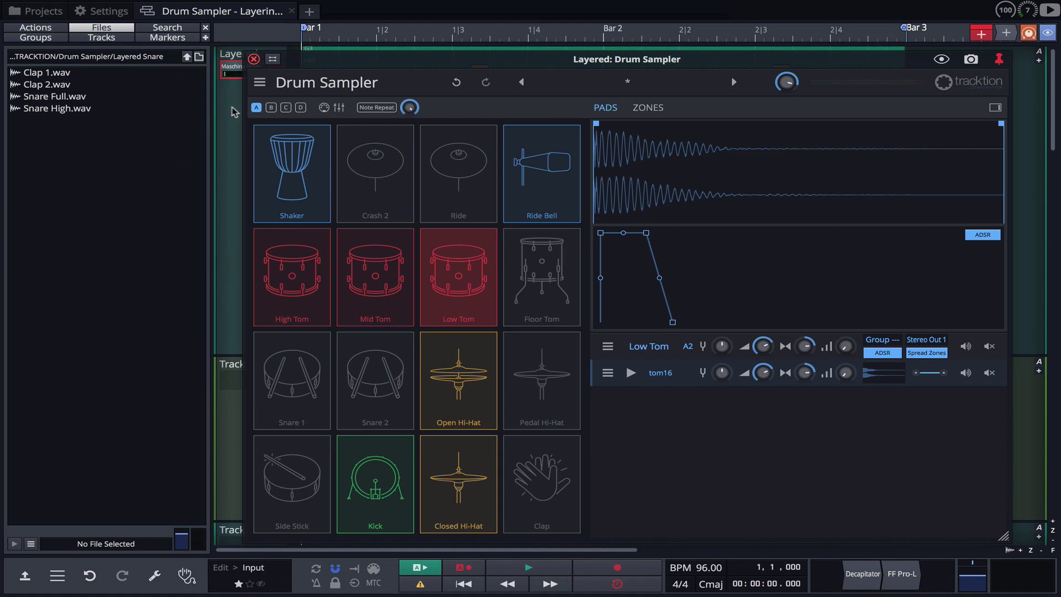
Audition the Snare Full, Snare High, Clap 1 and Clap 2 samples in the browser.
left_click(55, 97)
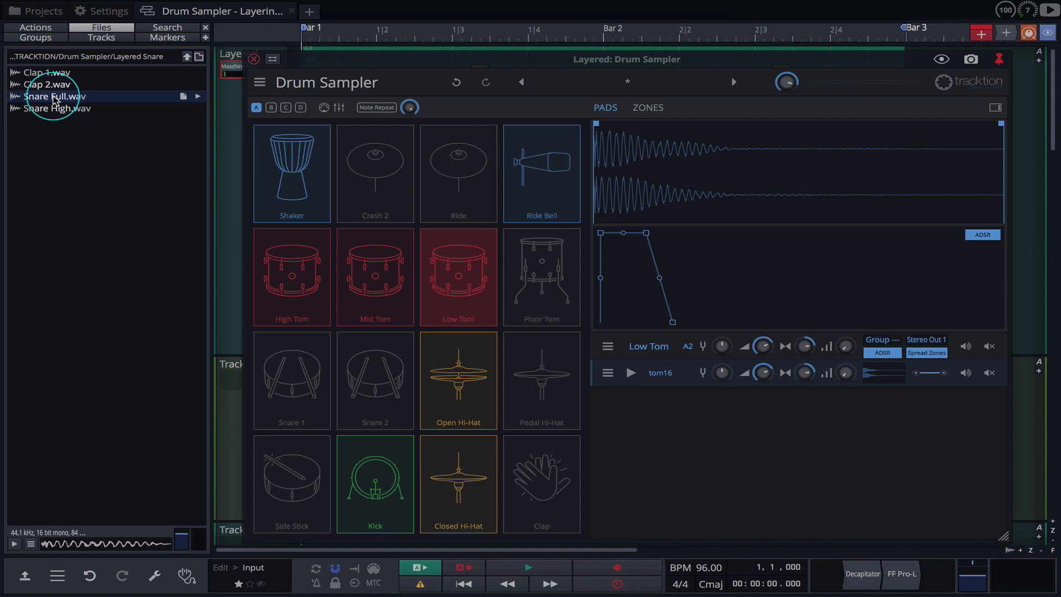
left_click(56, 111)
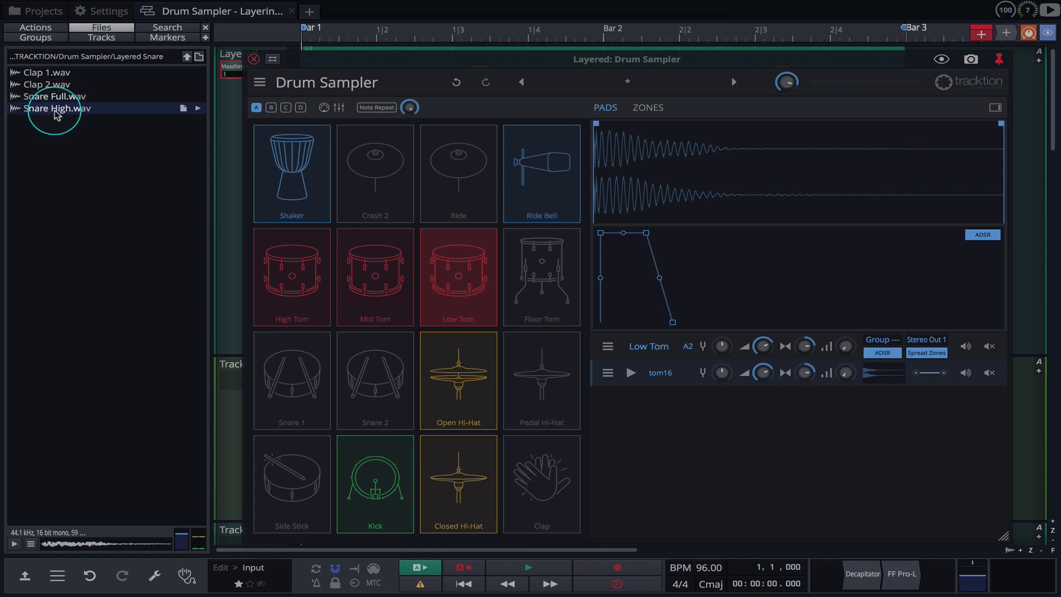
left_click(58, 72)
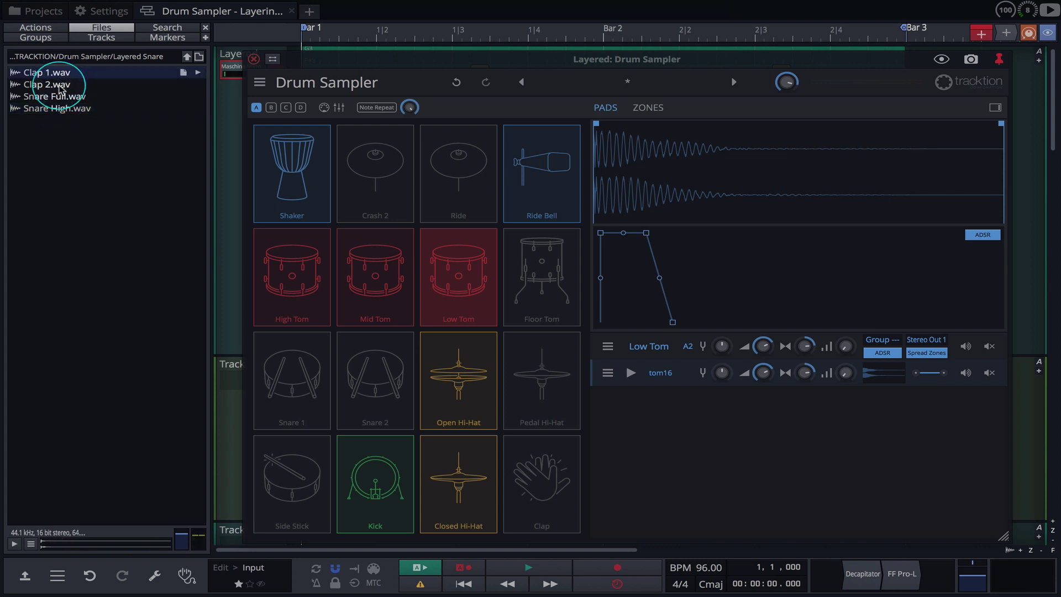
left_click(61, 87)
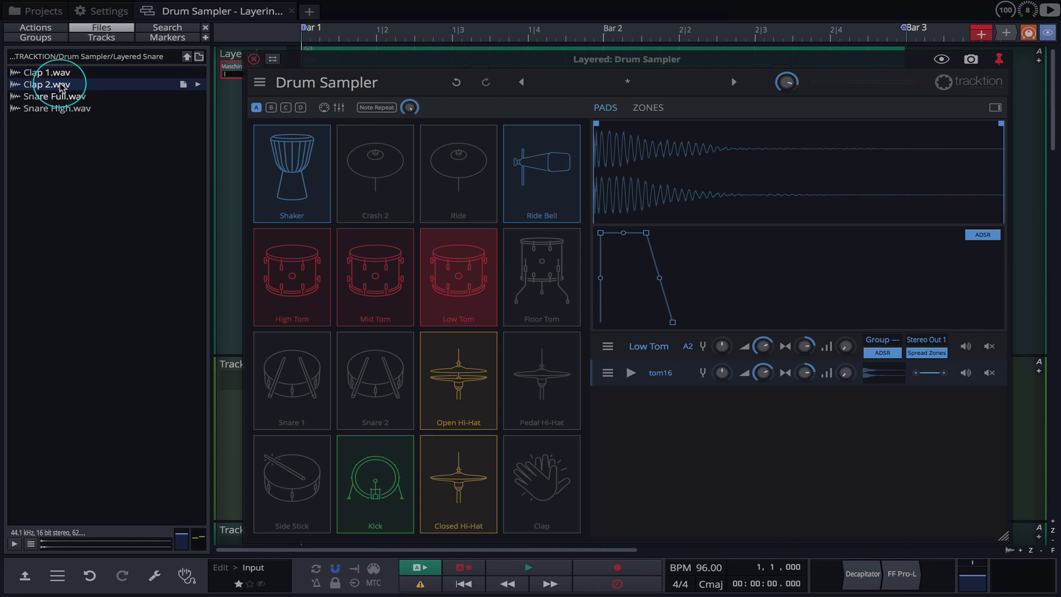
Select Clap 1 through Snare High and drop all four onto the Snare 1 pad.
left_click(64, 74)
left_click(62, 107, "shift")
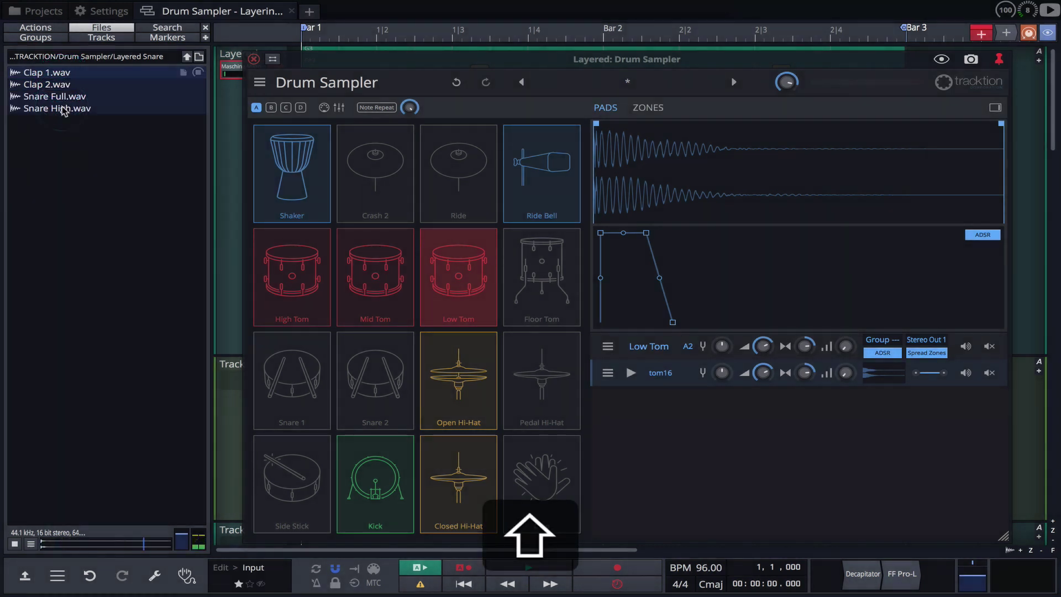
left_click_drag(55, 77, 307, 379)
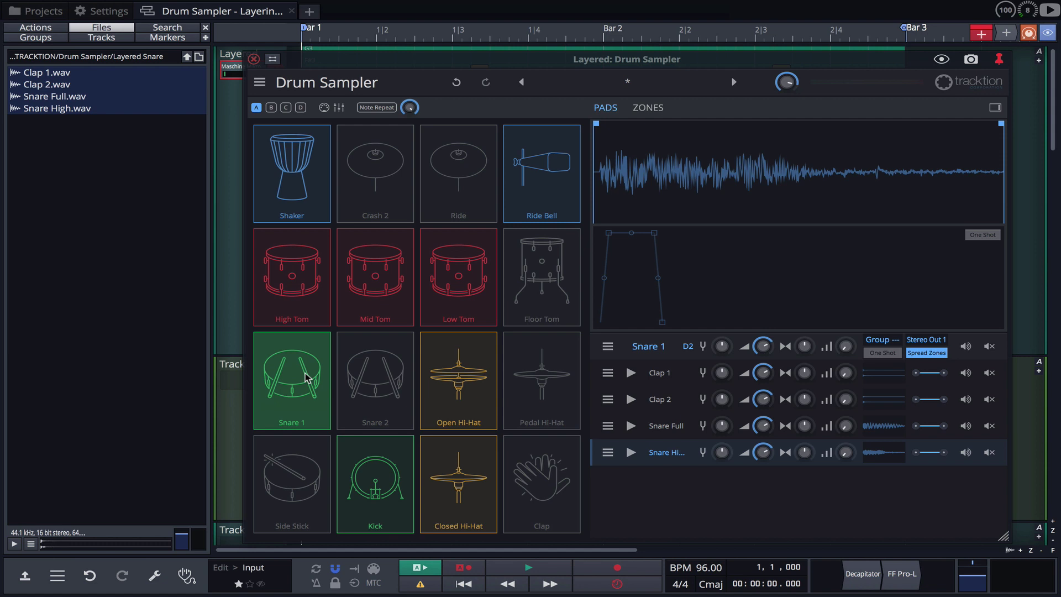
Audition the layered Snare 1 pad repeatedly, then start playback.
left_click(306, 378)
left_click(307, 379)
left_click(306, 379)
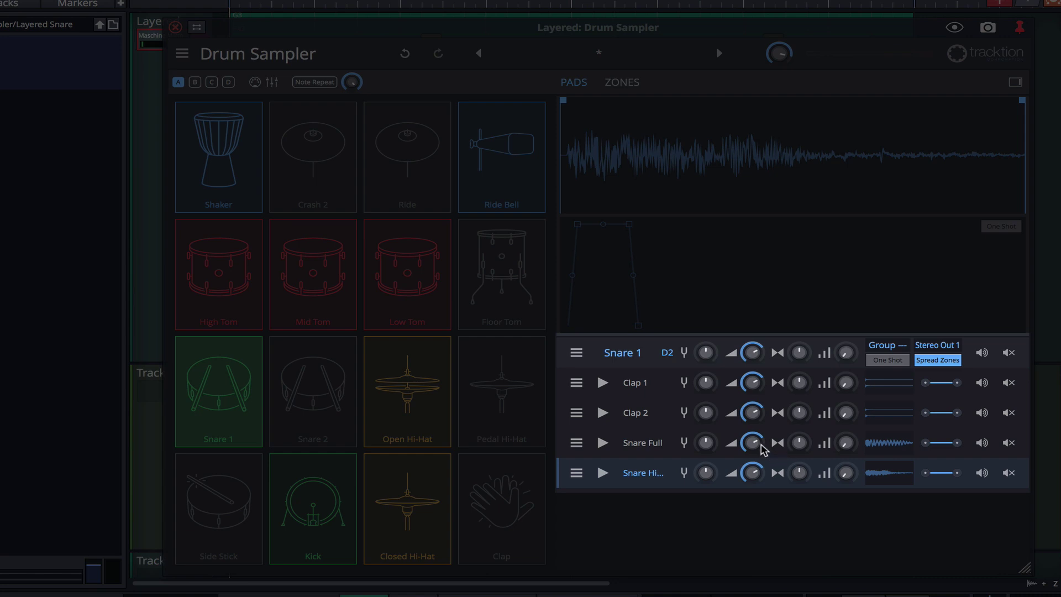
key("space")
Pan the Clap 1 layer hard left and the Clap 2 layer to the right.
mouse_move(754, 458)
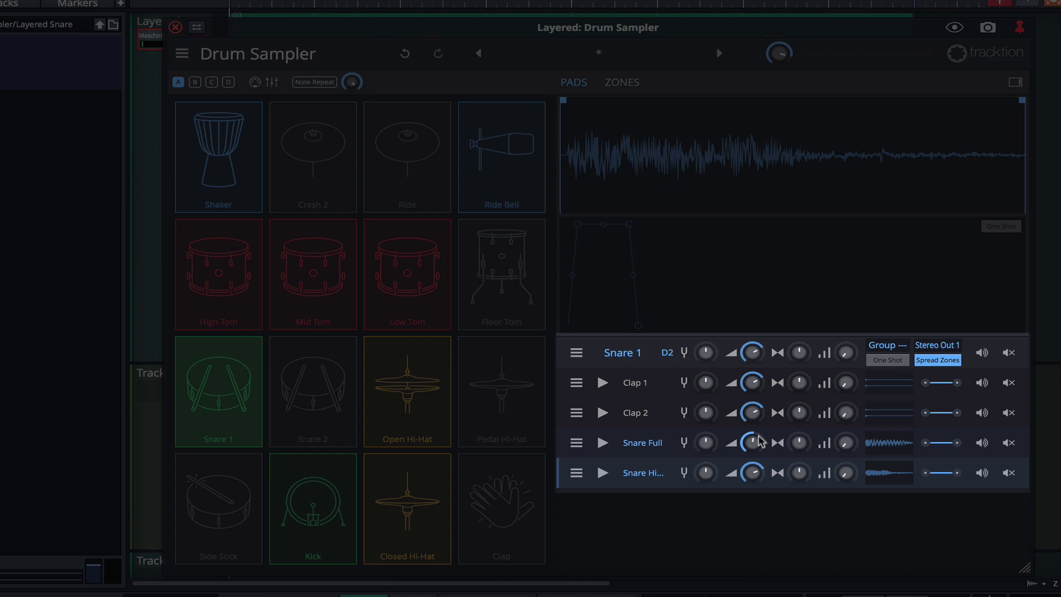
mouse_move(759, 382)
left_click_drag(800, 381, 776, 473)
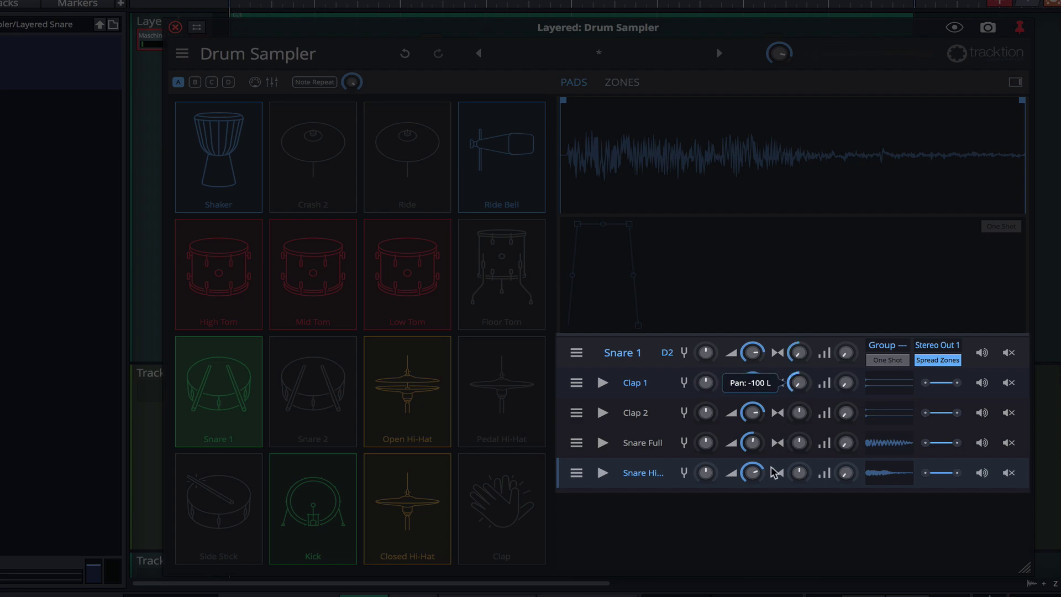
left_click_drag(800, 419, 843, 310)
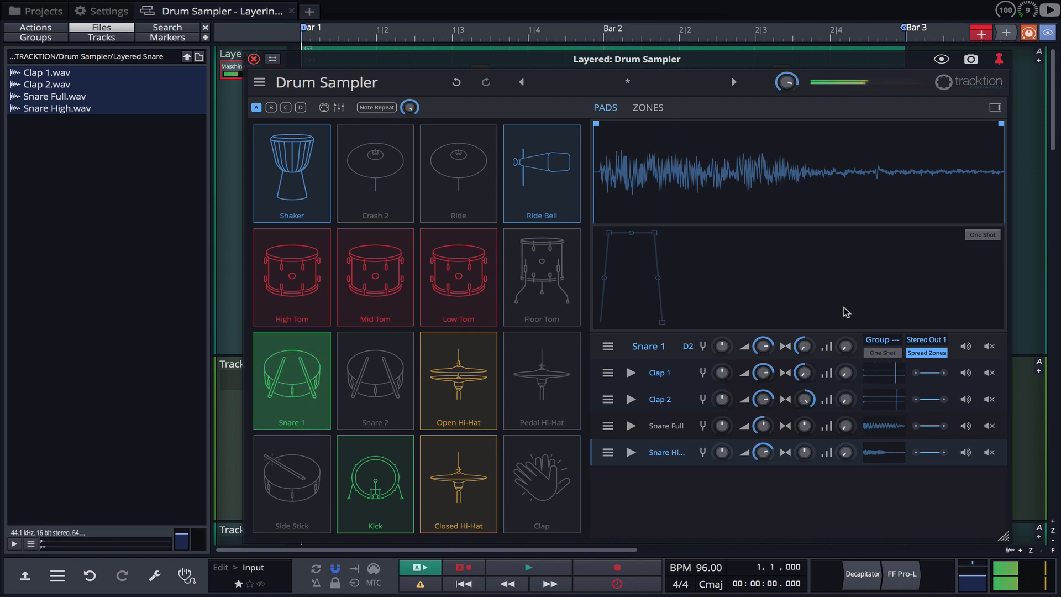
Play the pattern to hear the panned claps on Snare 1.
key("space")
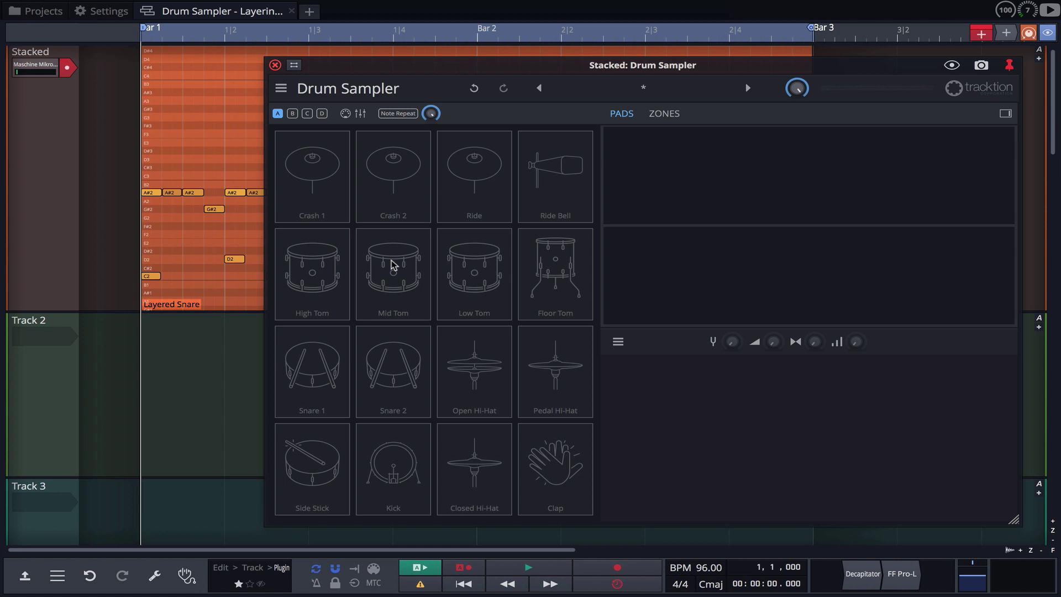
Check the layer options, then load every sample in the Kicks folder onto the Kick pad.
left_click(281, 88)
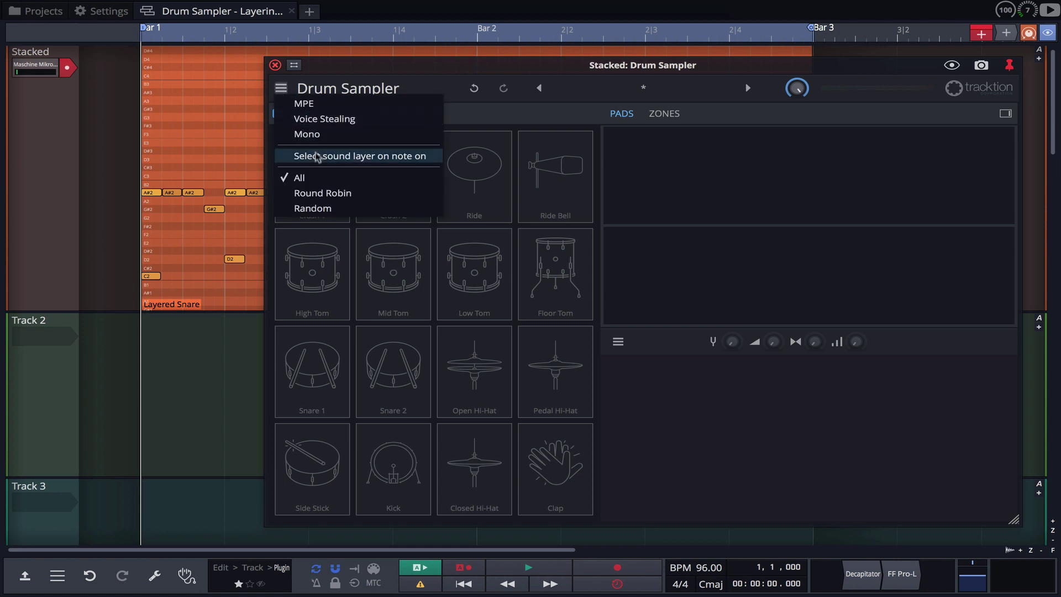
left_click(479, 117)
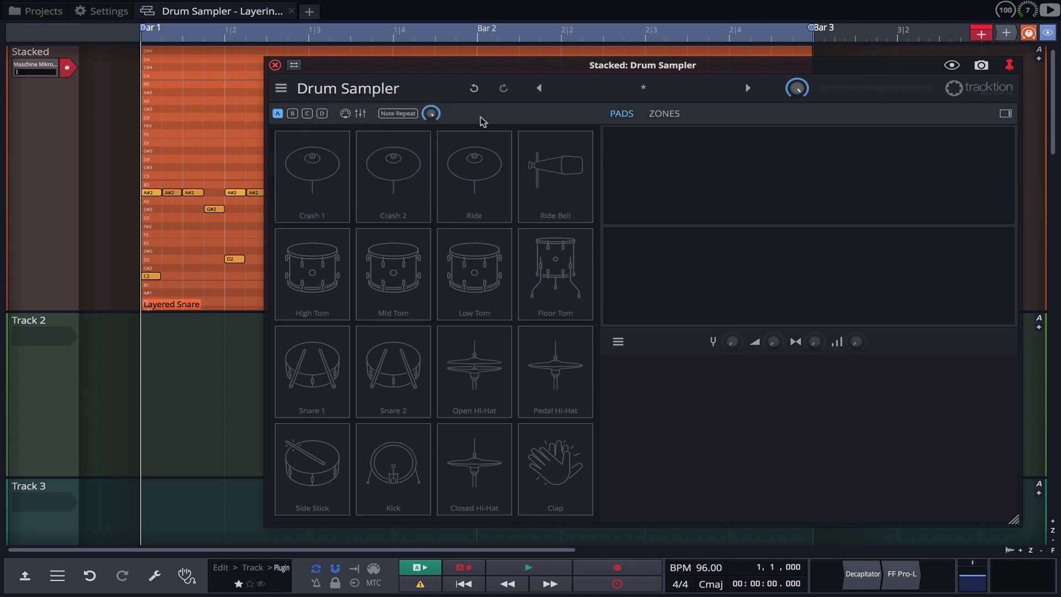
key("b")
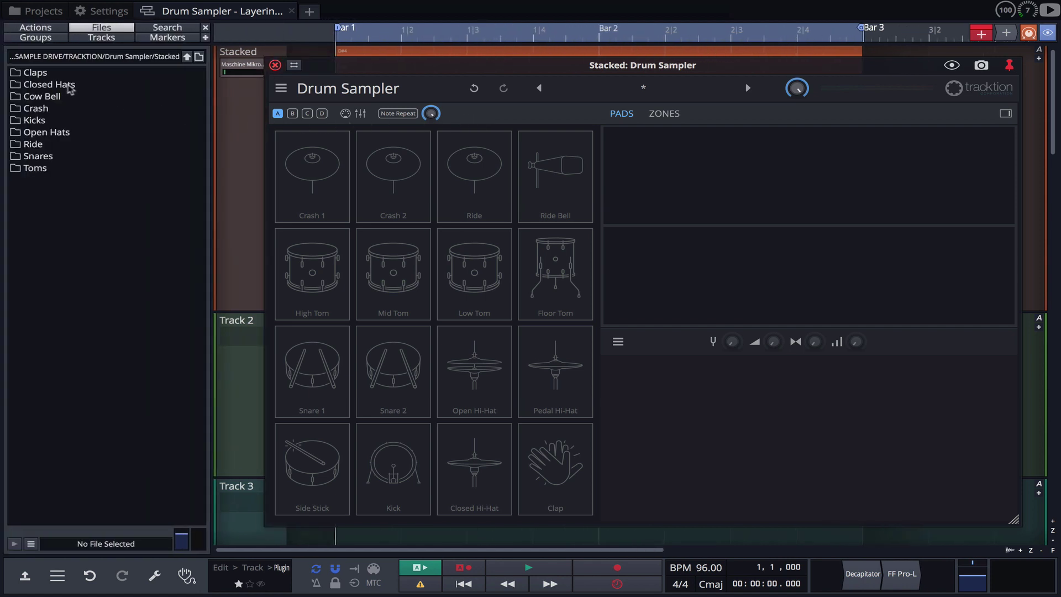
double_click(42, 121)
key("ctrl+a")
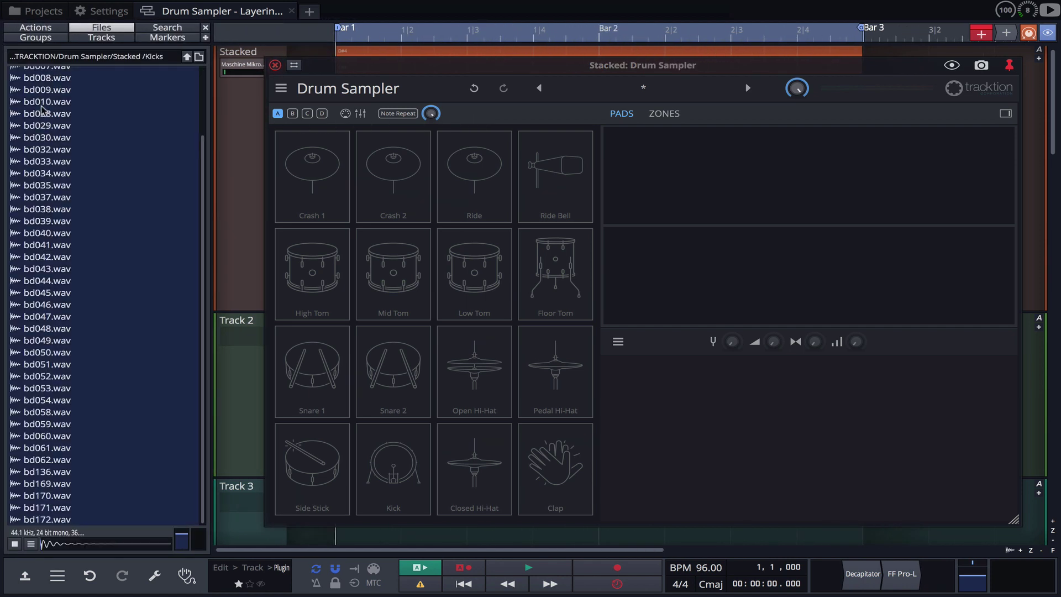
left_click_drag(42, 118, 393, 454)
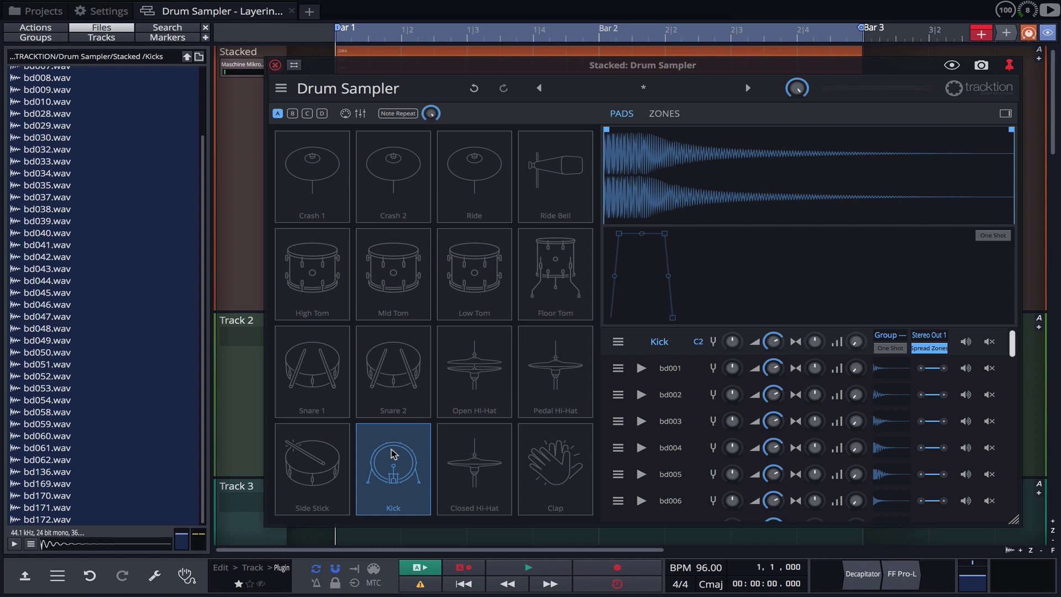
Load all Snares samples onto Snare 1 and all Closed Hats onto the Closed Hi-Hat pad.
left_click(187, 56)
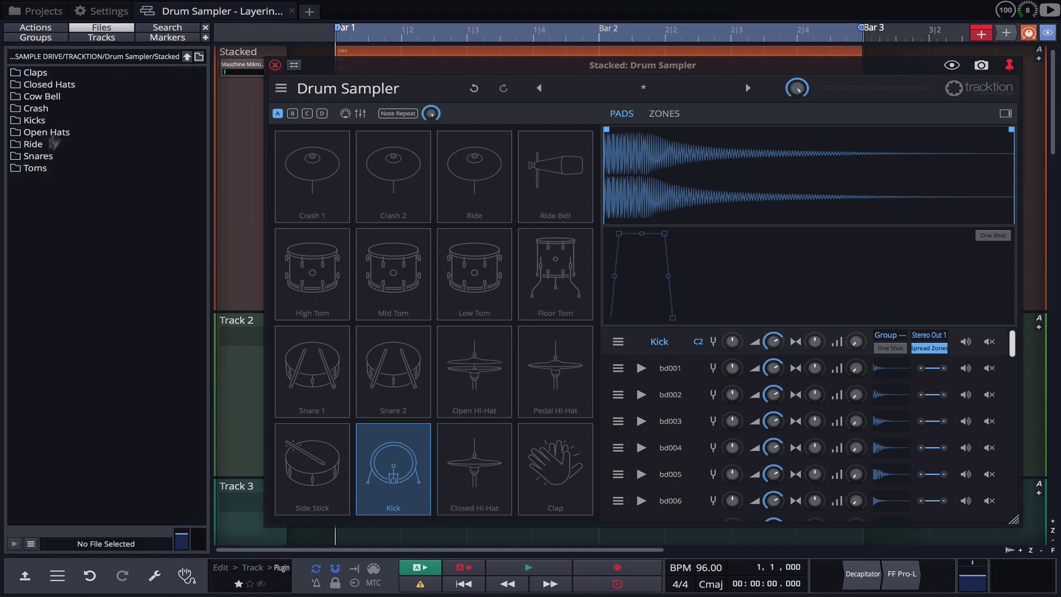
double_click(44, 156)
key("ctrl+a")
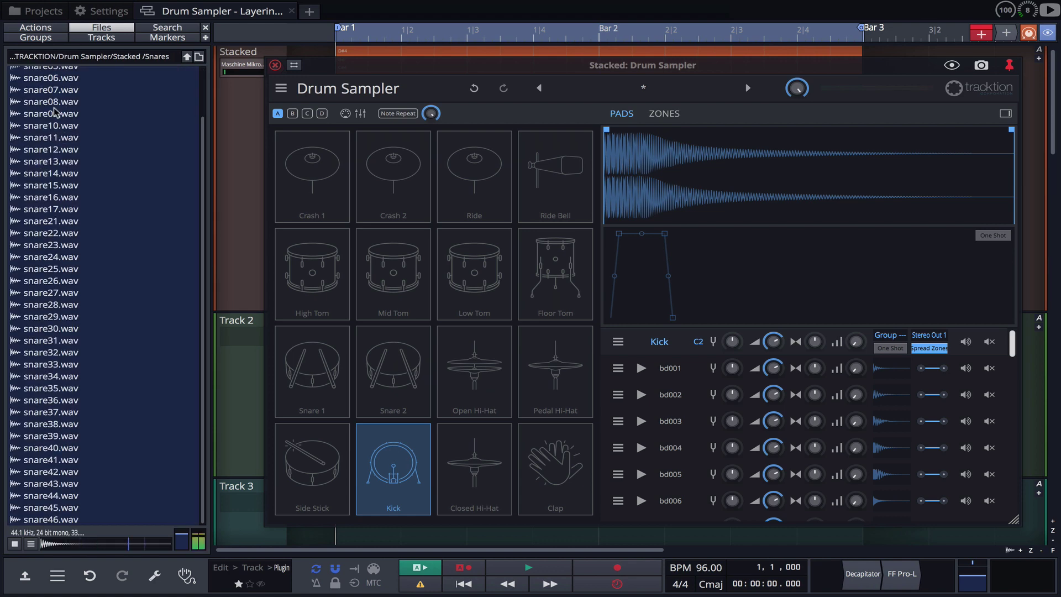
left_click_drag(55, 113, 316, 378)
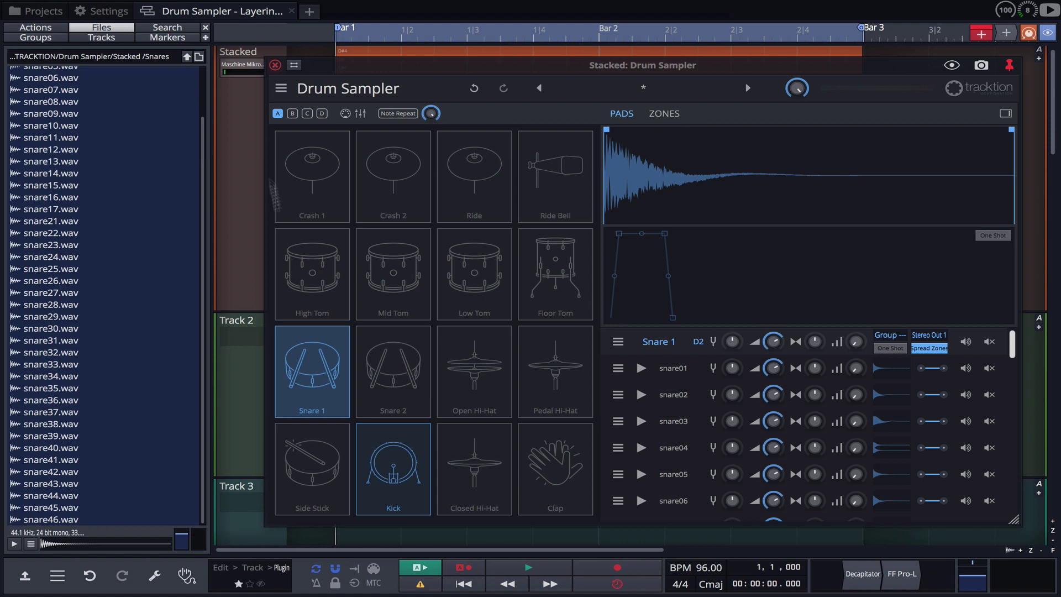
left_click(187, 56)
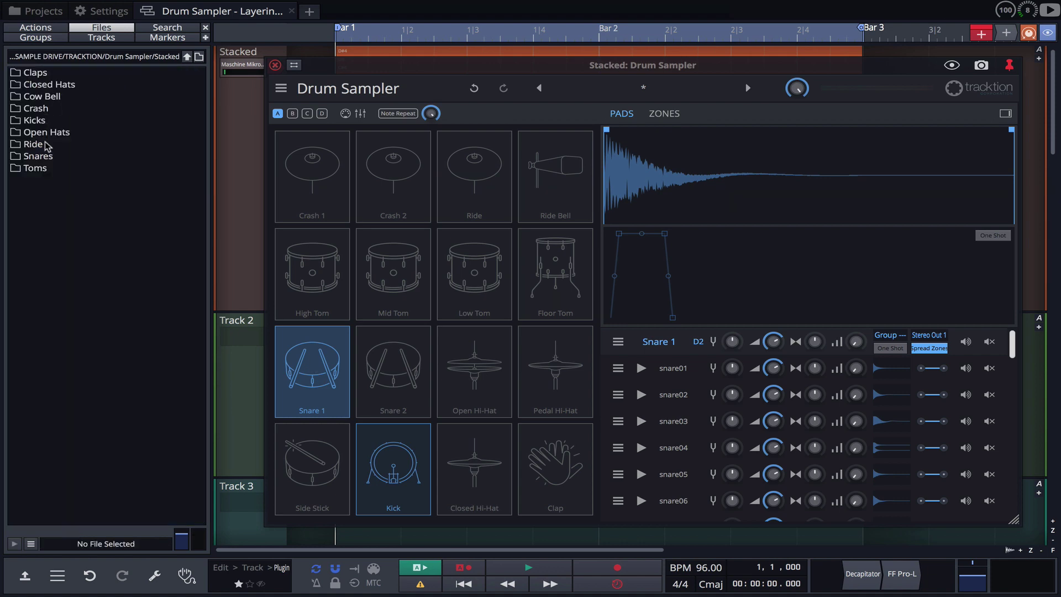
double_click(47, 86)
key("ctrl+a")
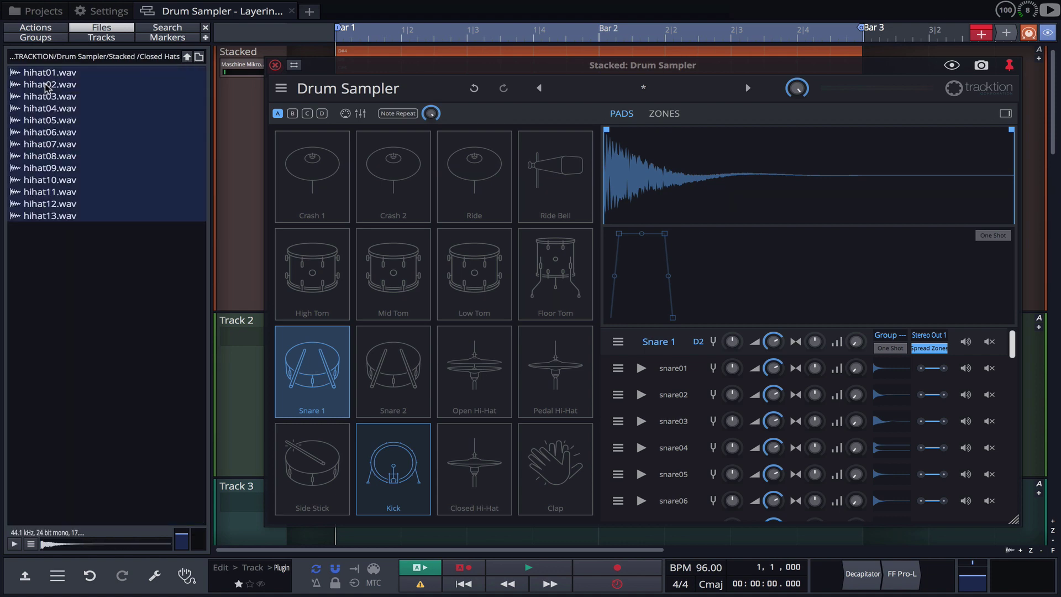
left_click_drag(47, 86, 474, 470)
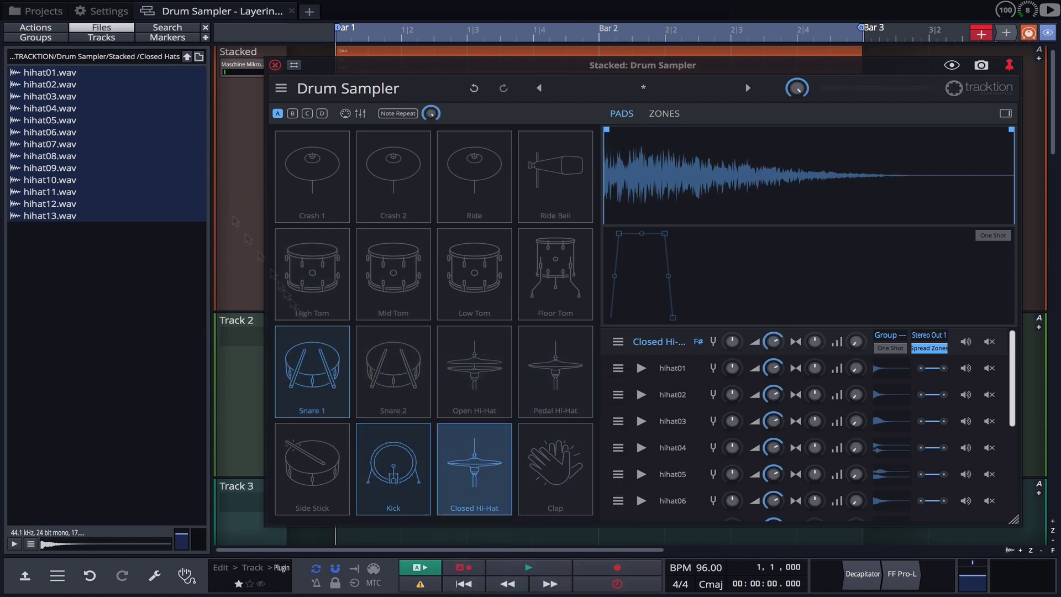
Load all Open Hats samples onto the Open Hi-Hat pad and all Claps onto the Clap pad.
left_click(187, 56)
double_click(53, 132)
key("ctrl+a")
left_click_drag(54, 132, 474, 381)
left_click(186, 57)
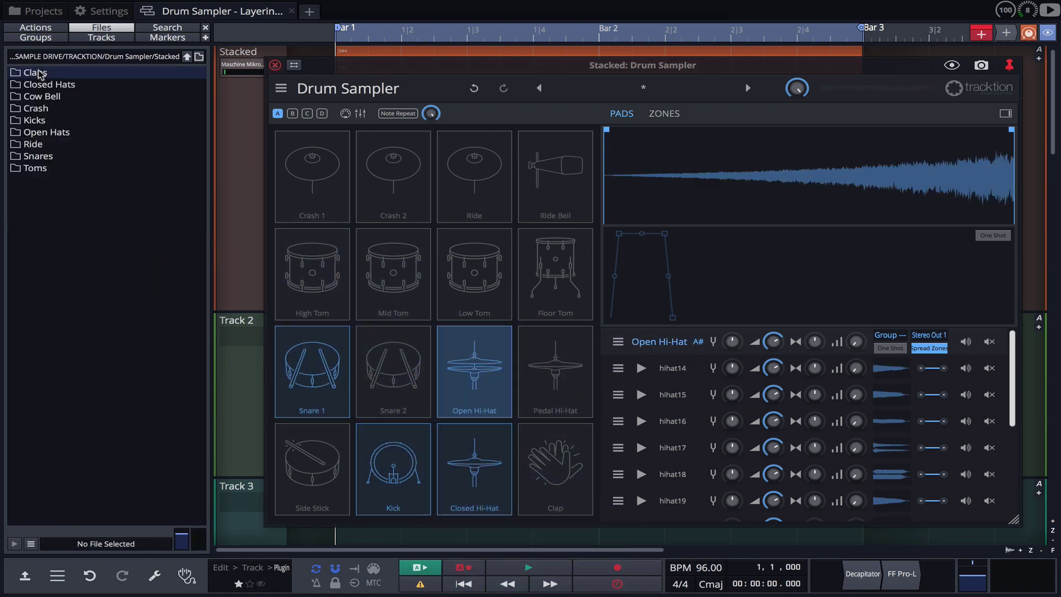
double_click(35, 72)
key("ctrl+a")
left_click_drag(35, 73, 555, 470)
Load all Crash samples onto Crash 1 and all Toms samples onto the tom pads.
left_click(186, 57)
double_click(36, 108)
key("ctrl+a")
left_click_drag(36, 108, 312, 176)
left_click(186, 56)
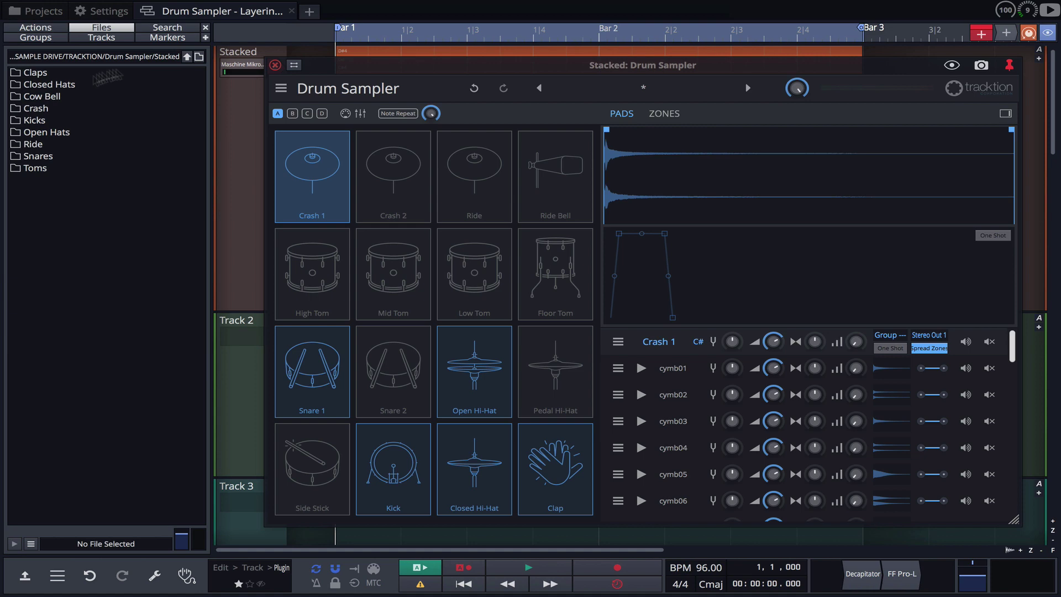
double_click(35, 167)
key("ctrl+a")
left_click_drag(35, 168, 332, 260)
Load every Cow Bell sample onto the Ride Bell pad.
left_click(187, 56)
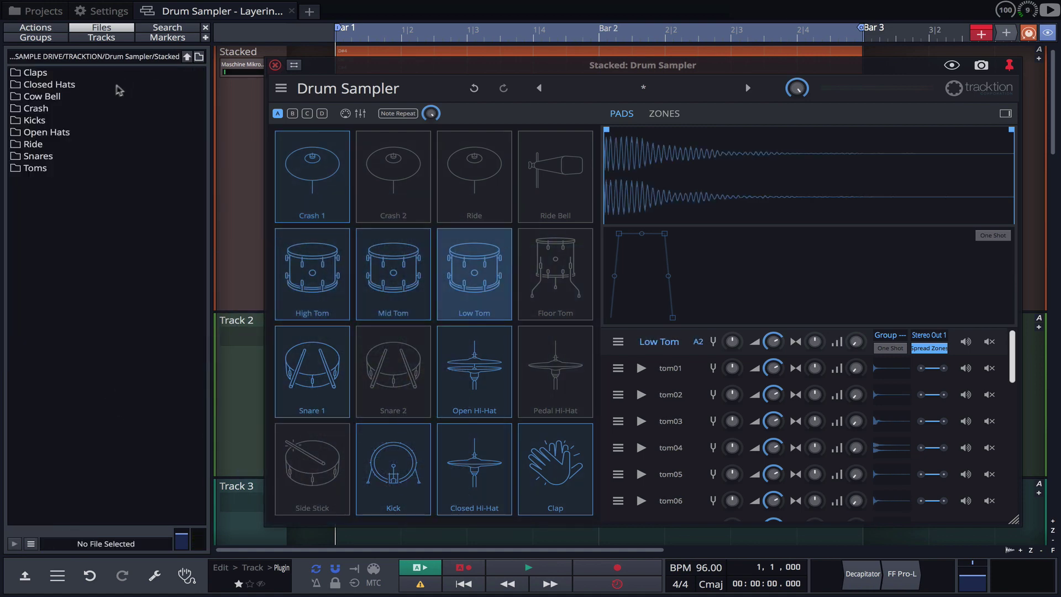
double_click(35, 96)
key("ctrl+a")
left_click_drag(35, 72, 563, 166)
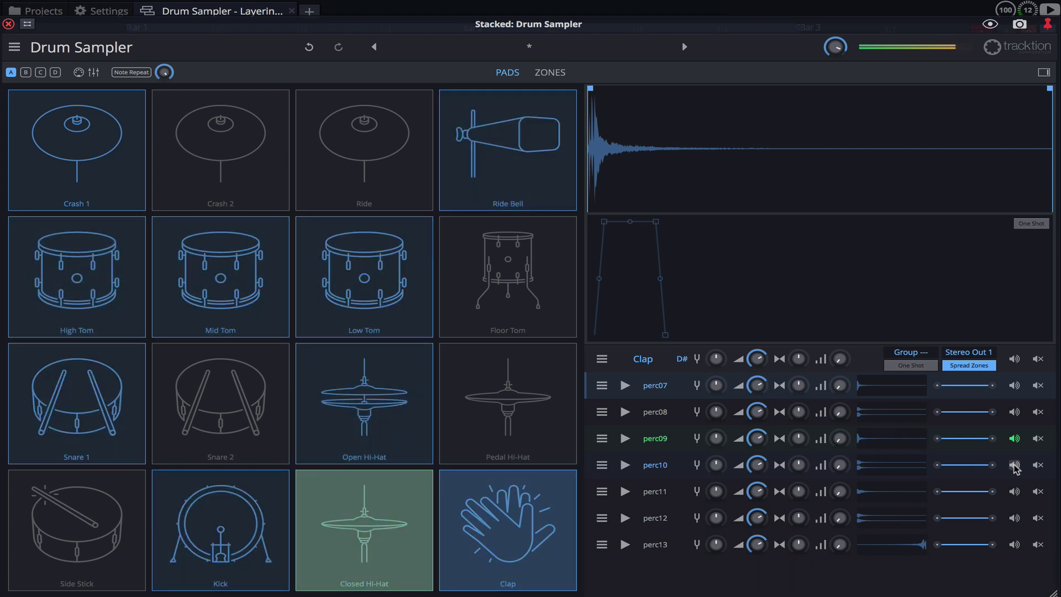
Audition the Kick pad's bd003 and bd001 layers, then set layer selection to Round Robin.
left_click(239, 505)
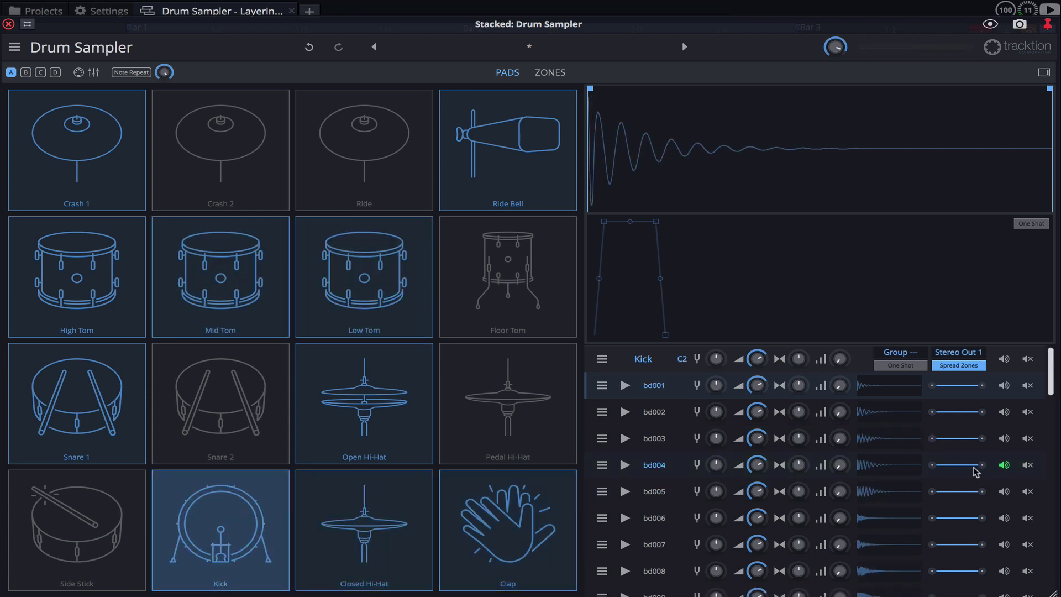
left_click(1004, 438)
left_click(1004, 385)
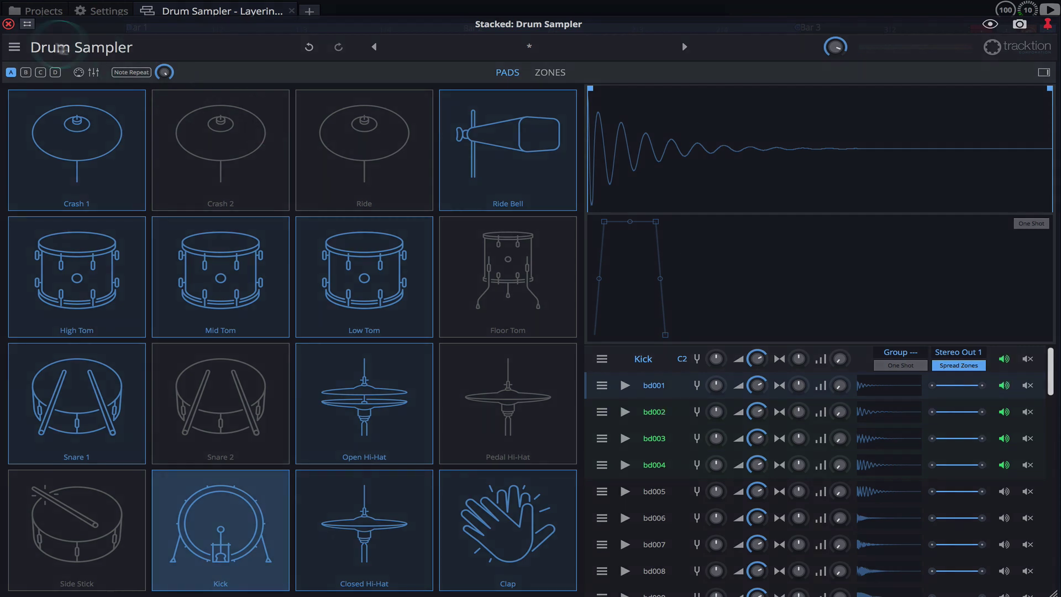
left_click(14, 47)
left_click(83, 151)
Set the kit to play all layers and save it as preset 'My Kit' (808 Vibe; Sampler, Drums) without an audio preview.
left_click(14, 47)
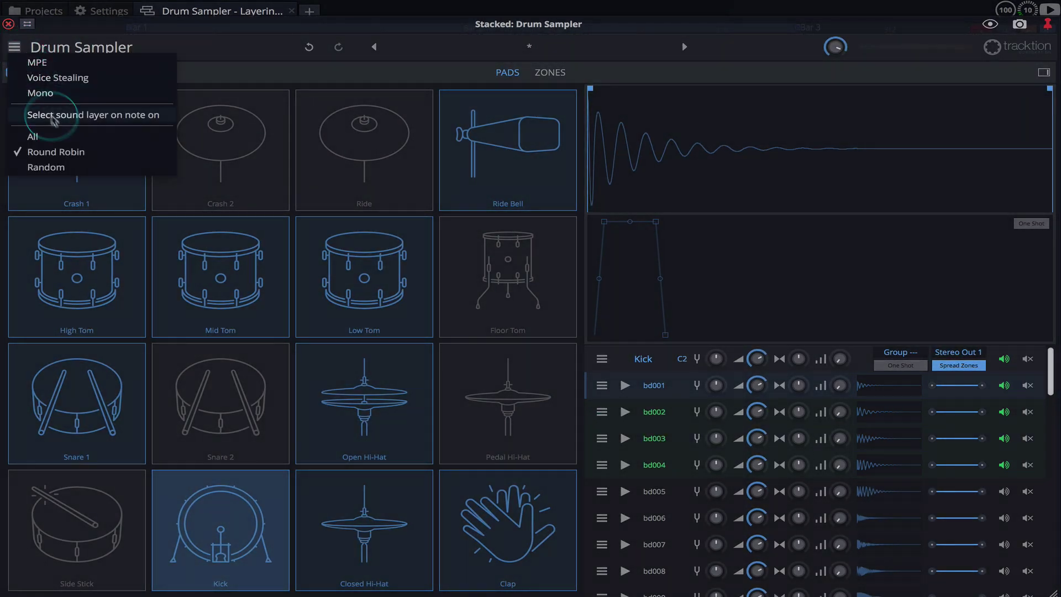
left_click(75, 138)
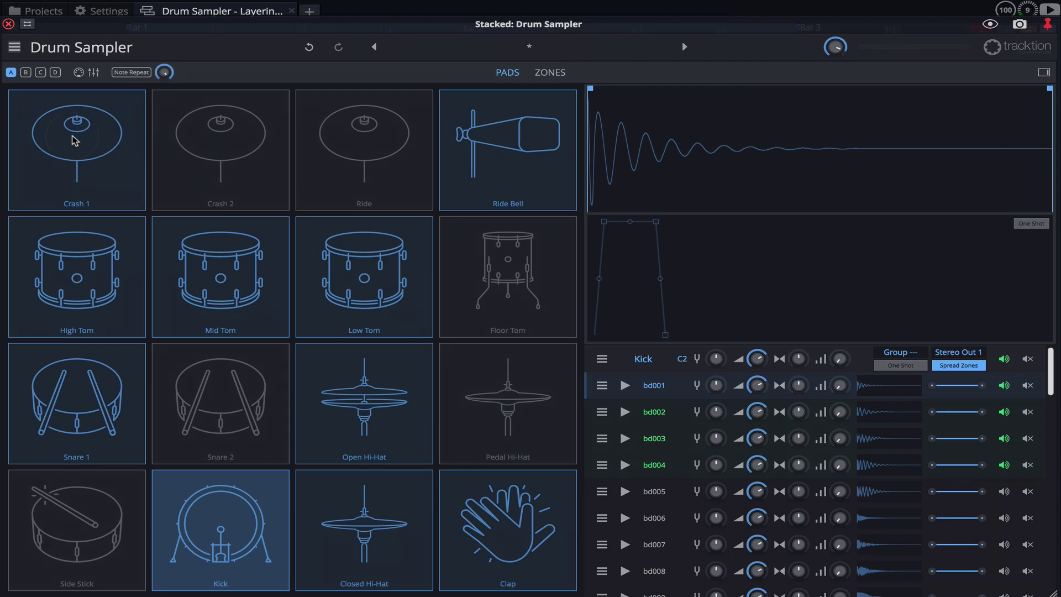
left_click_drag(529, 46, 429, 157)
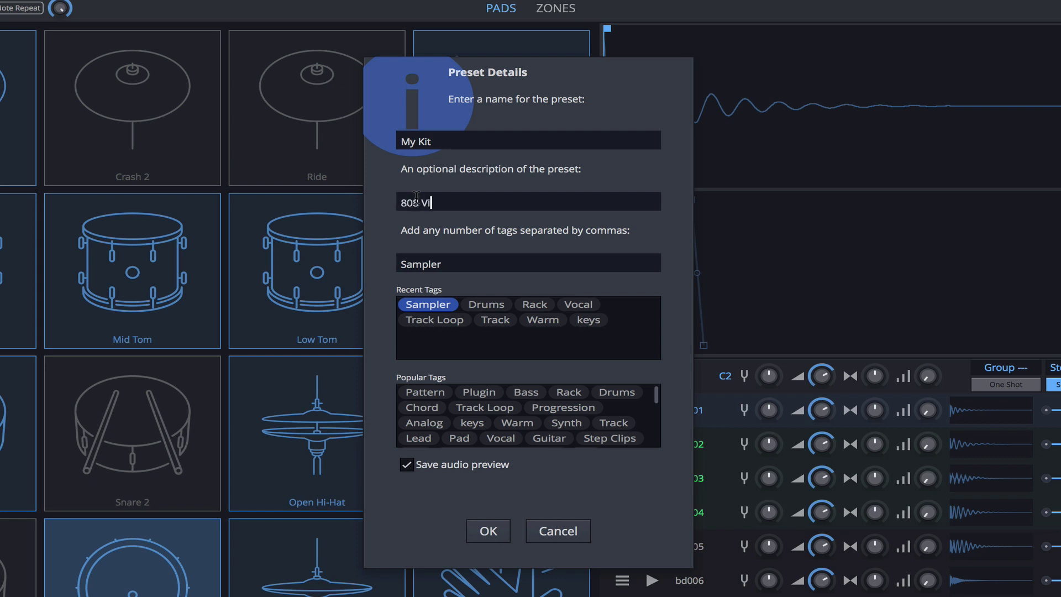
left_click(487, 305)
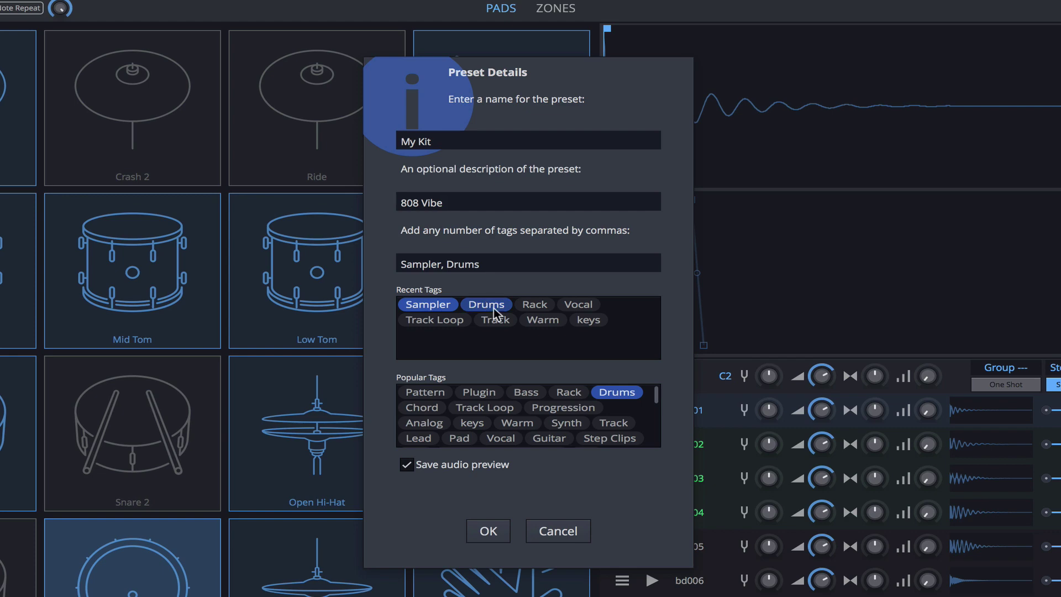
left_click(407, 465)
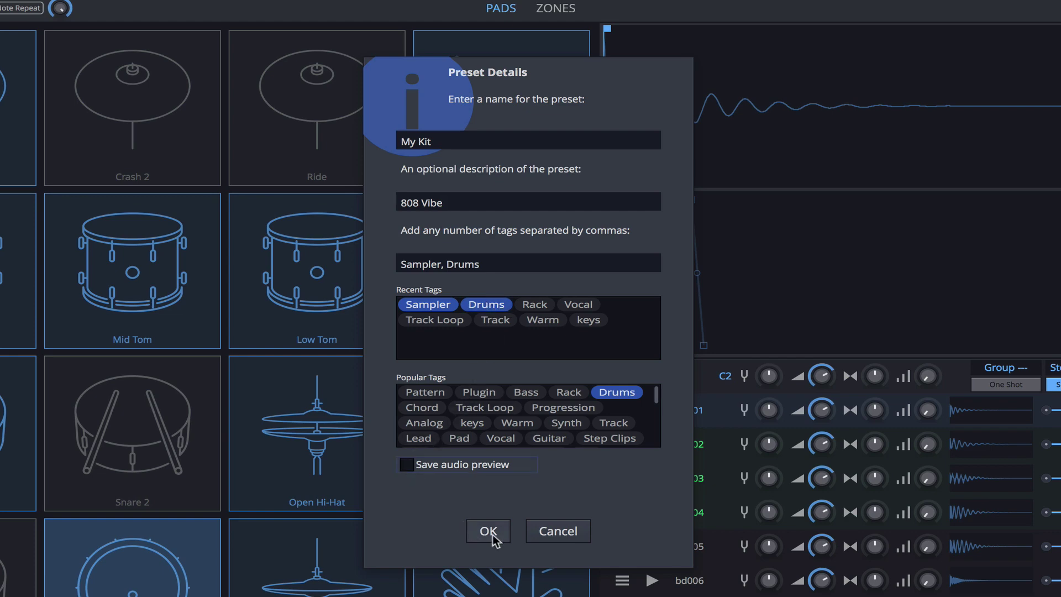
left_click(495, 526)
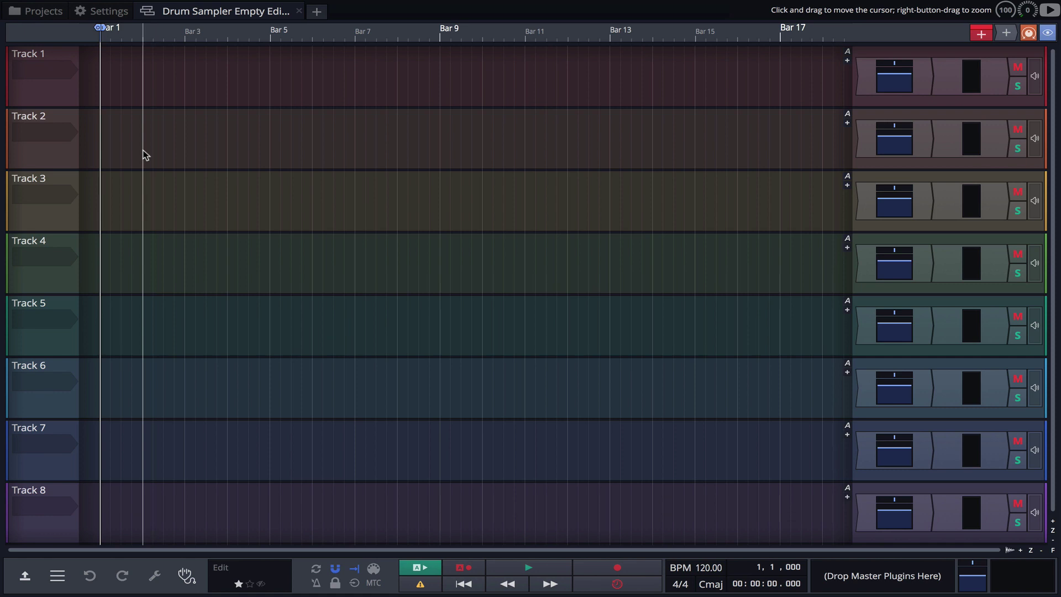
Search the browser for 'my kit' and load the My Kit preset onto Track 1.
key("b")
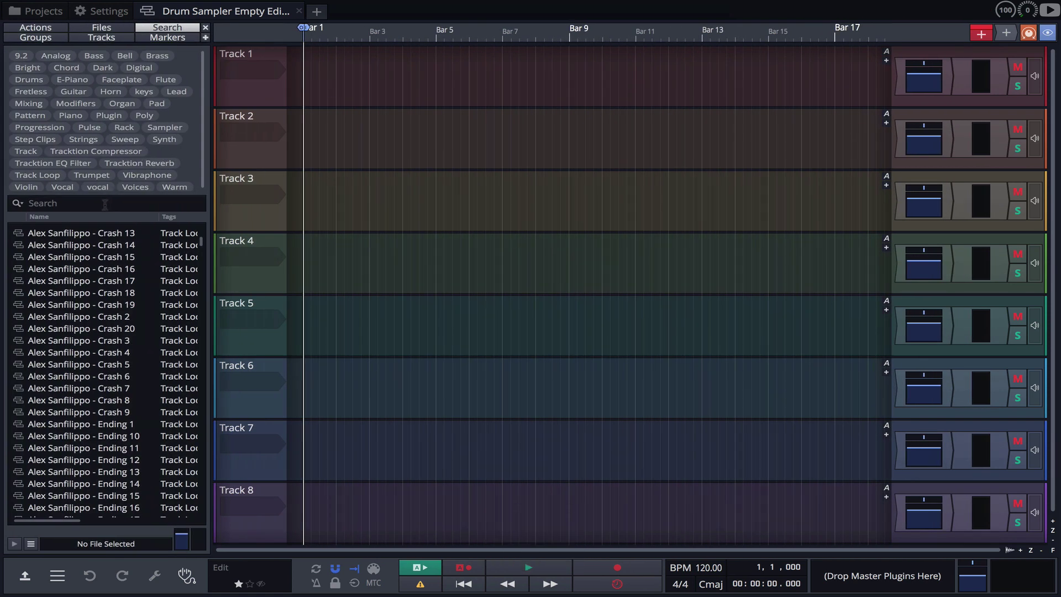
left_click(105, 204)
type("my kit")
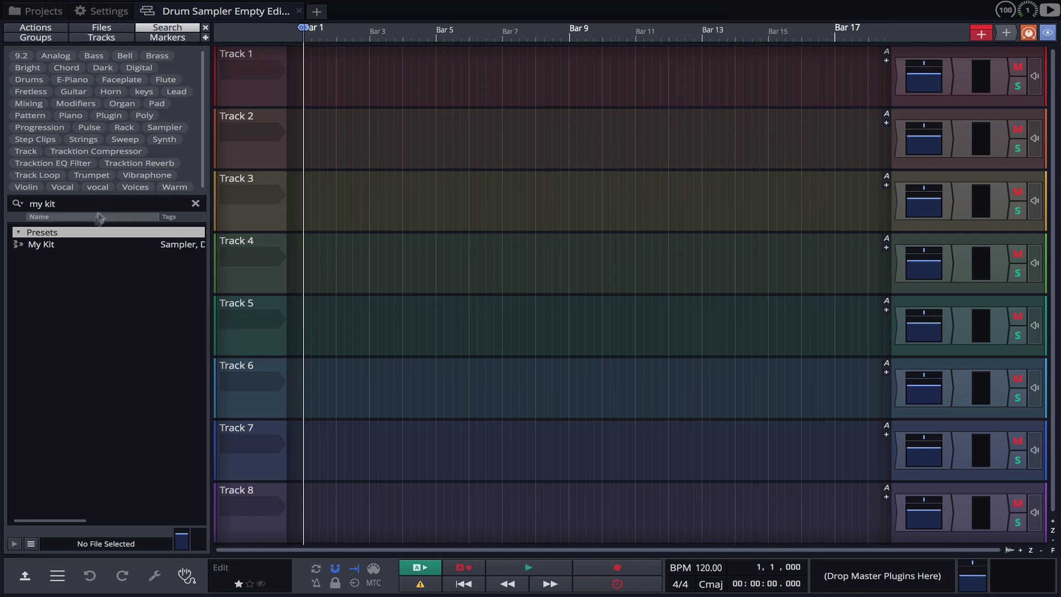
left_click(84, 244)
left_click_drag(86, 247, 913, 76)
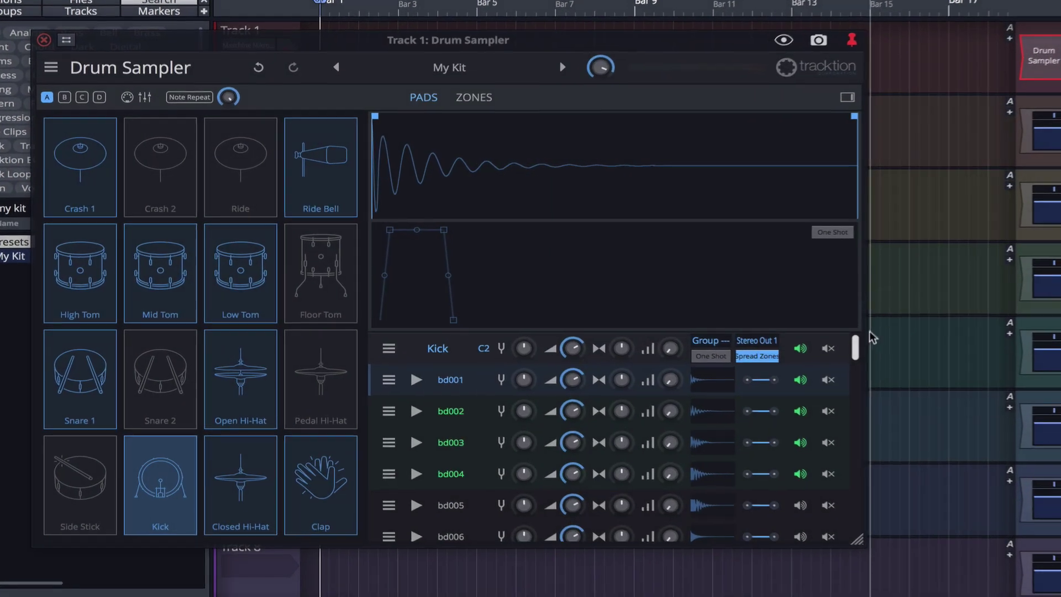
left_click_drag(895, 360, 900, 490)
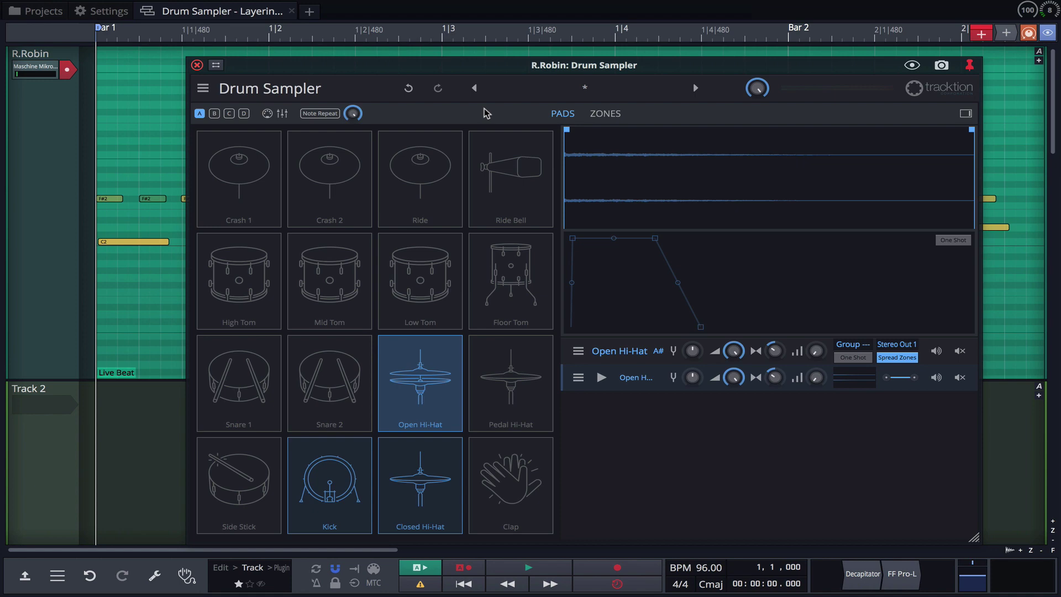
Preview the sample files Snare 1.wav through Snare 4.wav in the browser.
key("b")
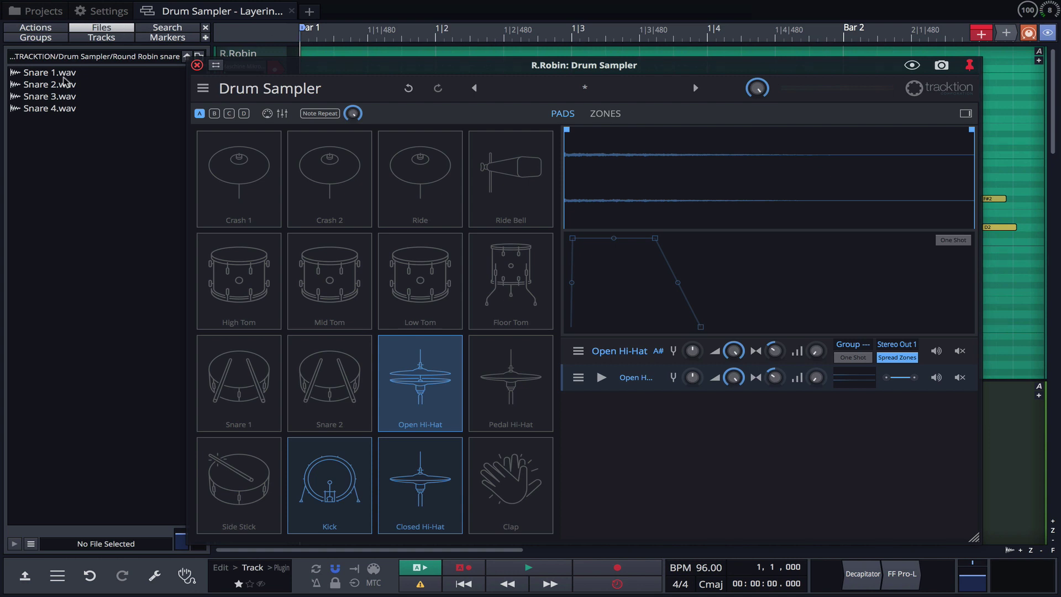
left_click(64, 75)
left_click(64, 86)
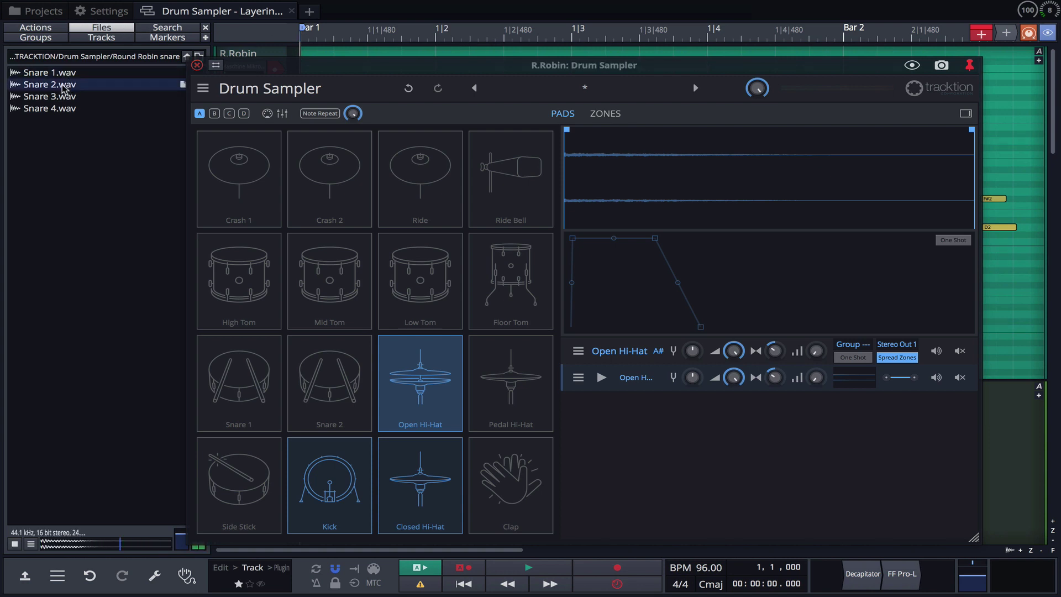
left_click(63, 99)
left_click(62, 110)
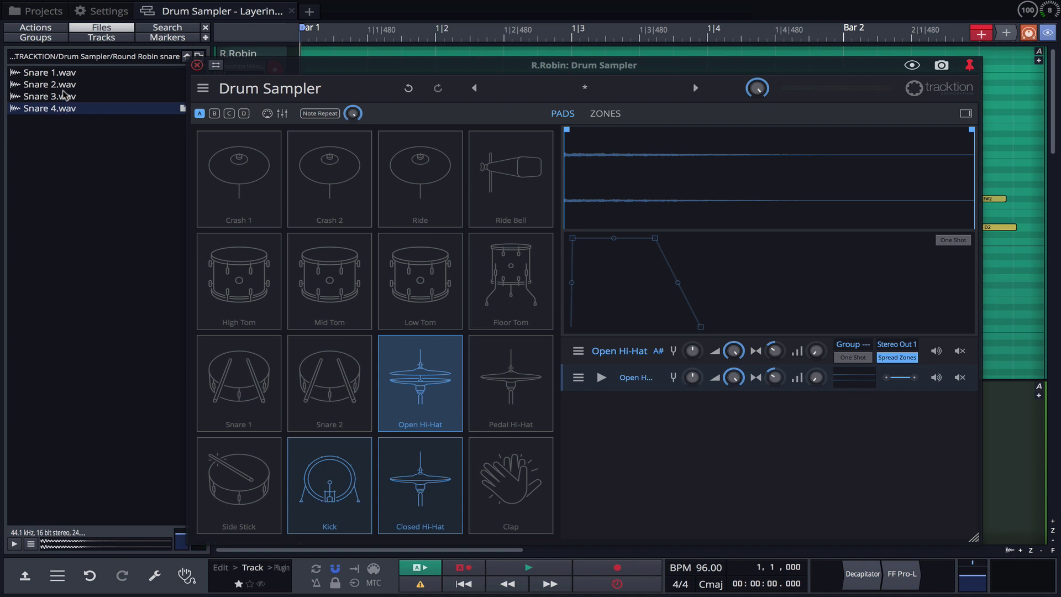
Select all four snare files and stack them as layers on the Snare 1 pad.
left_click(65, 75)
left_click(65, 108, "shift")
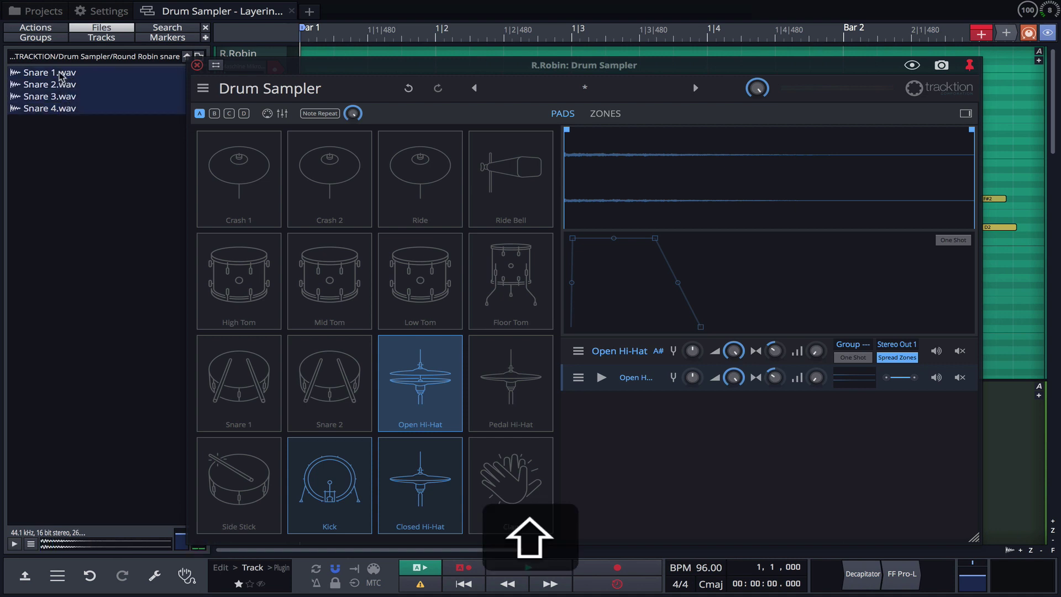
left_click_drag(61, 76, 243, 377)
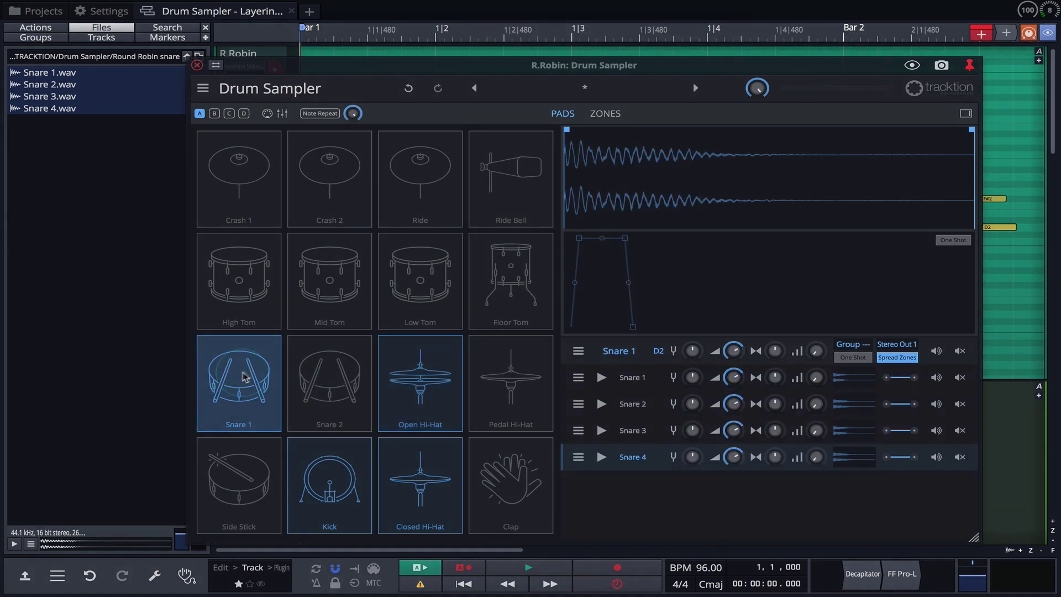
Set sound-layer selection to Round Robin, try Random, then switch back to Round Robin.
left_click(202, 88)
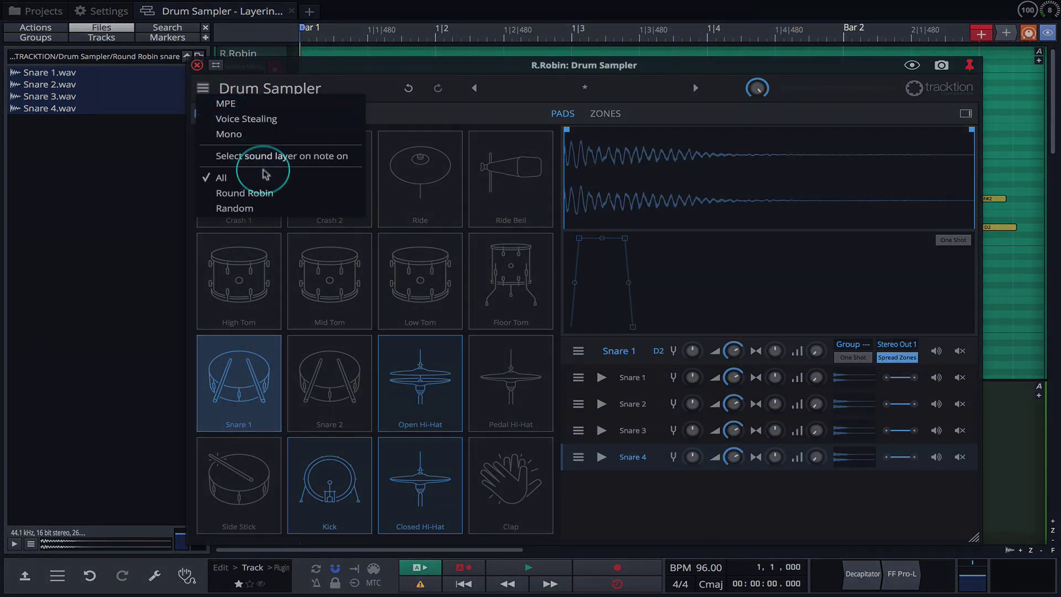
left_click(270, 195)
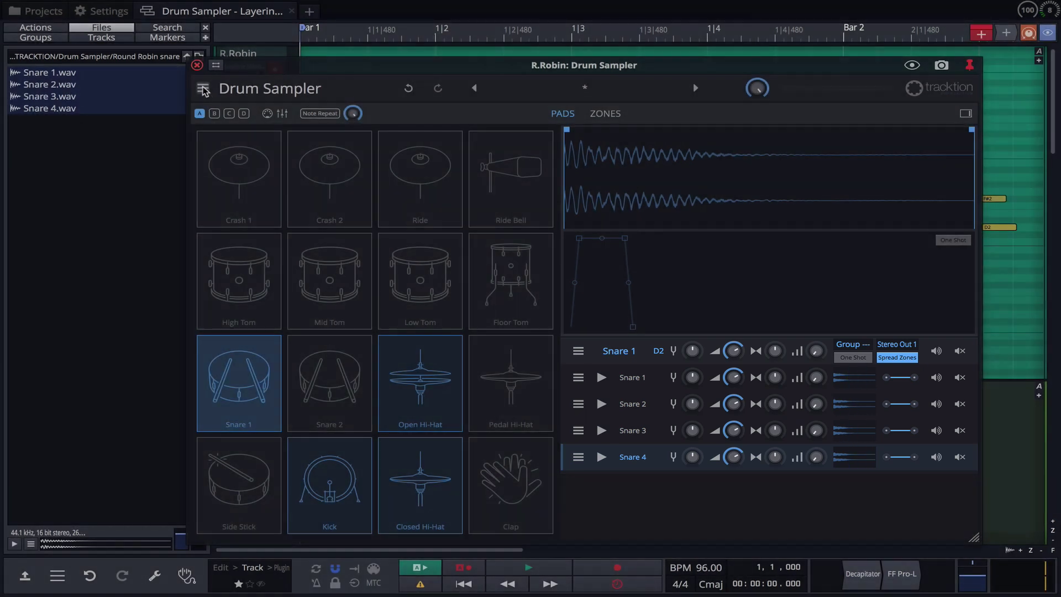
left_click(204, 90)
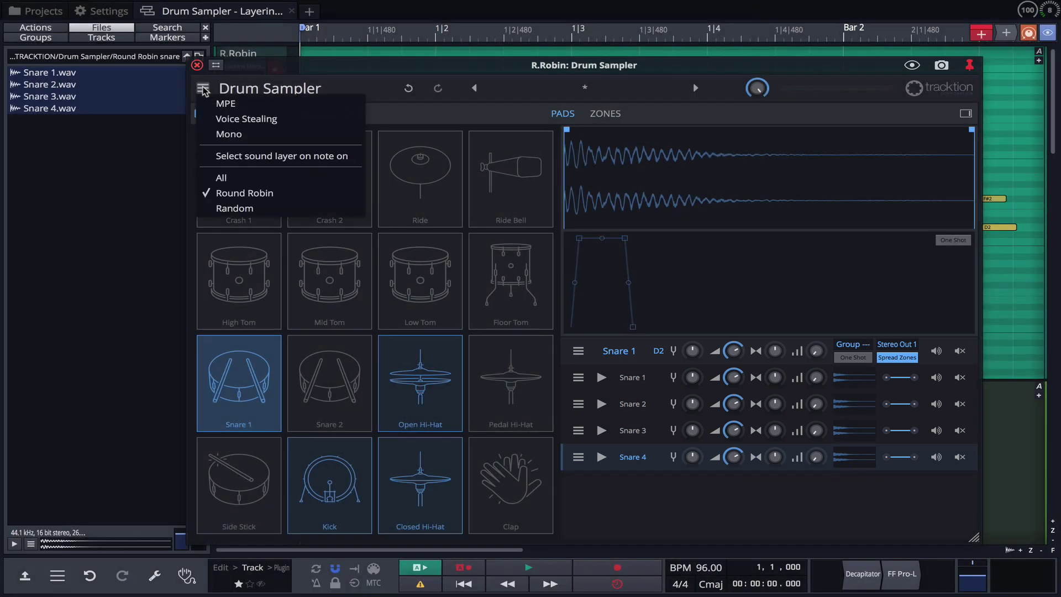
left_click(232, 209)
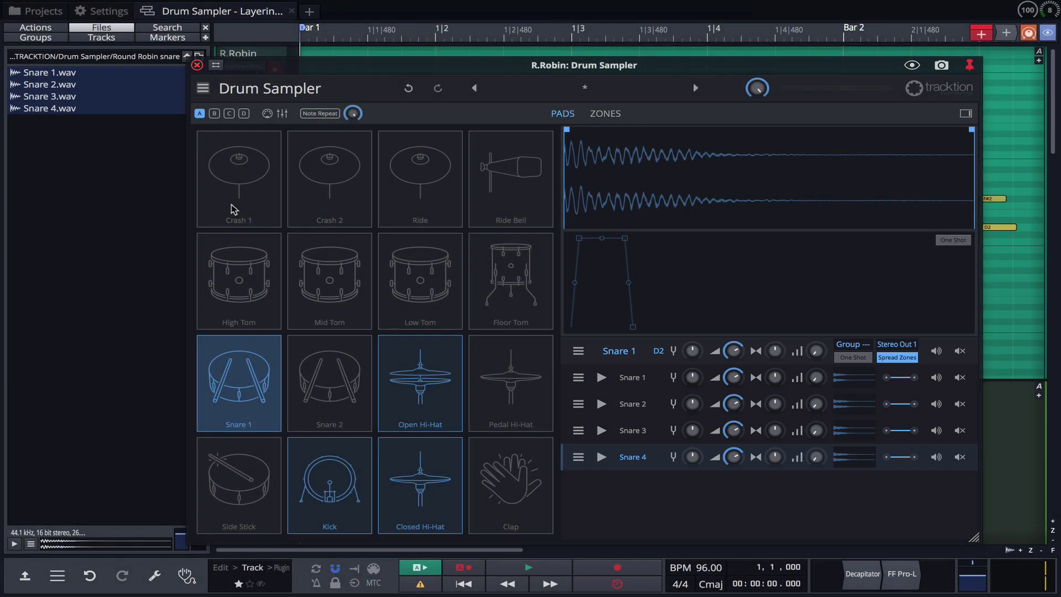
left_click(203, 88)
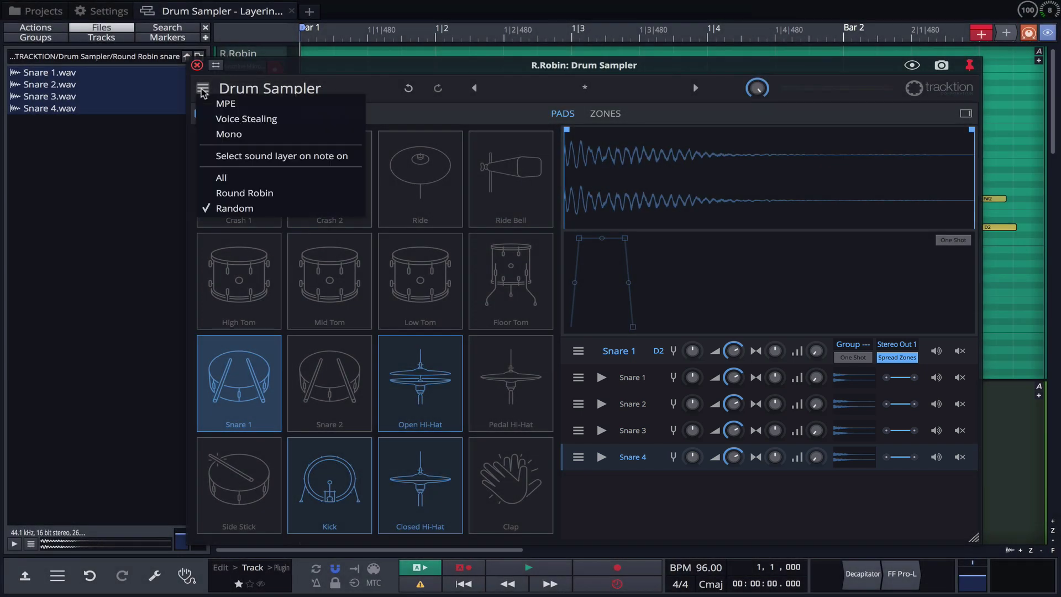
left_click(237, 194)
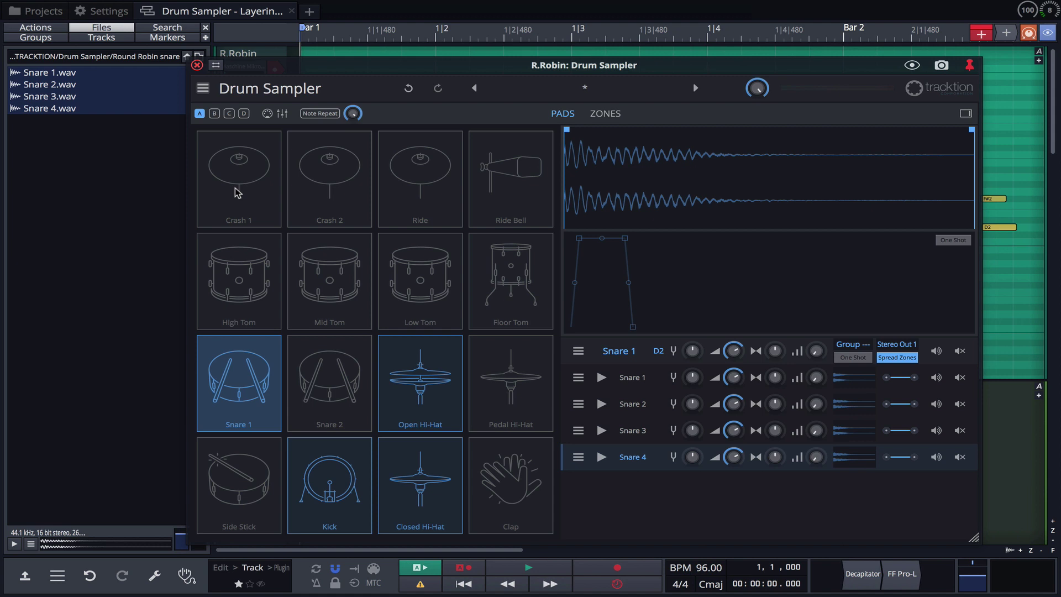
Hide the browser and play the Live Beat clip to hear the snare variations.
key("b")
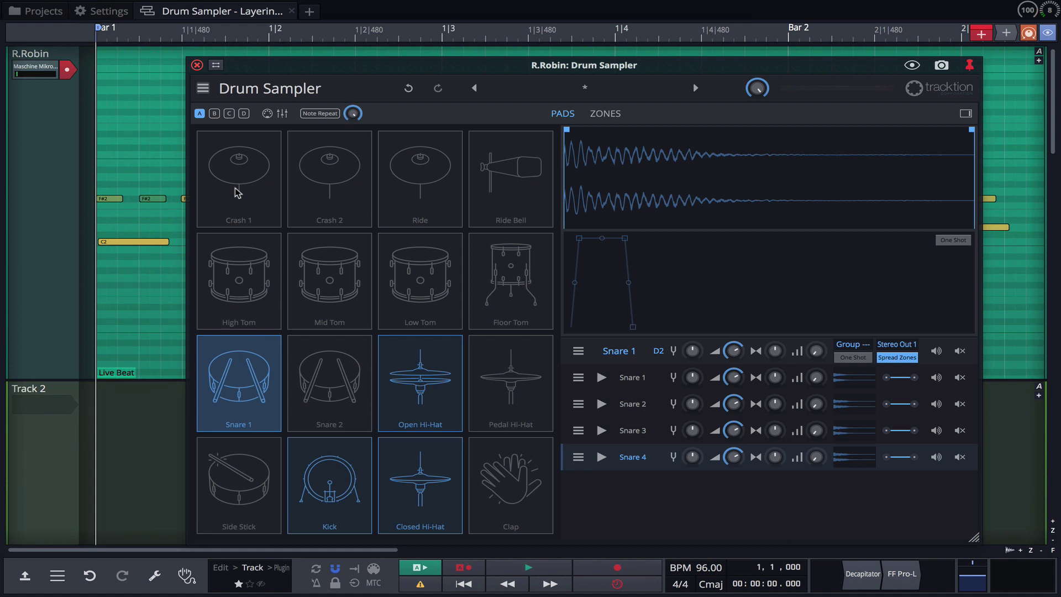
key("space")
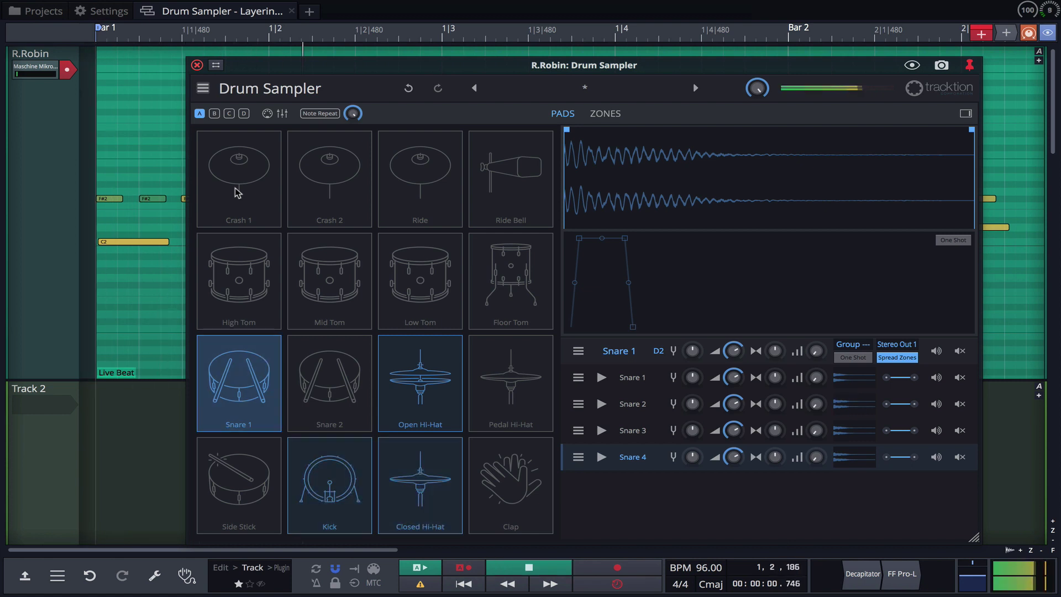